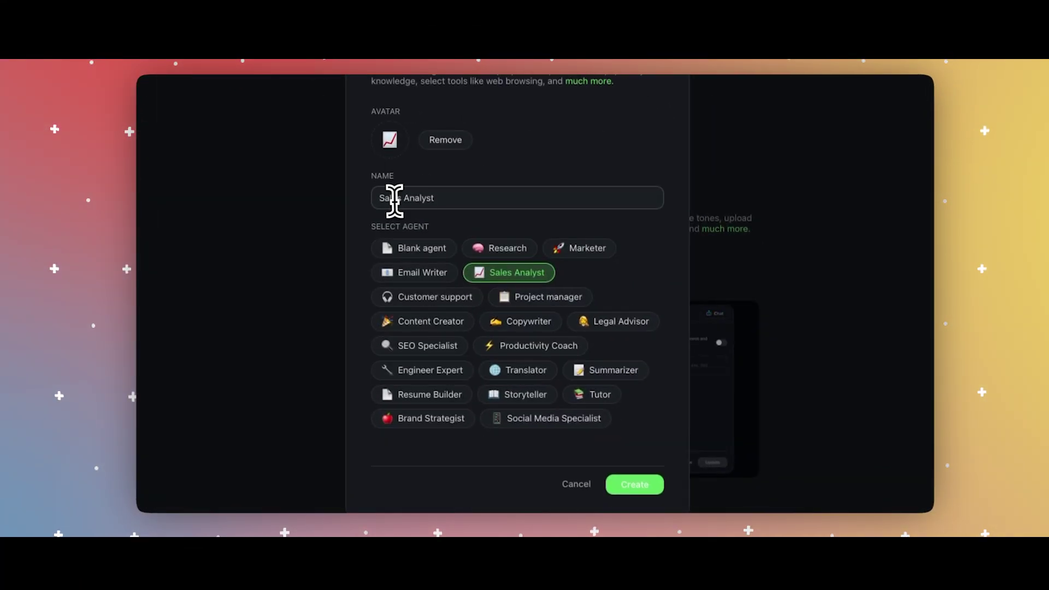
# - Create the 'Sales Analyst - Jake' agent and set its tone to Confident
pyautogui.write('- Jake')
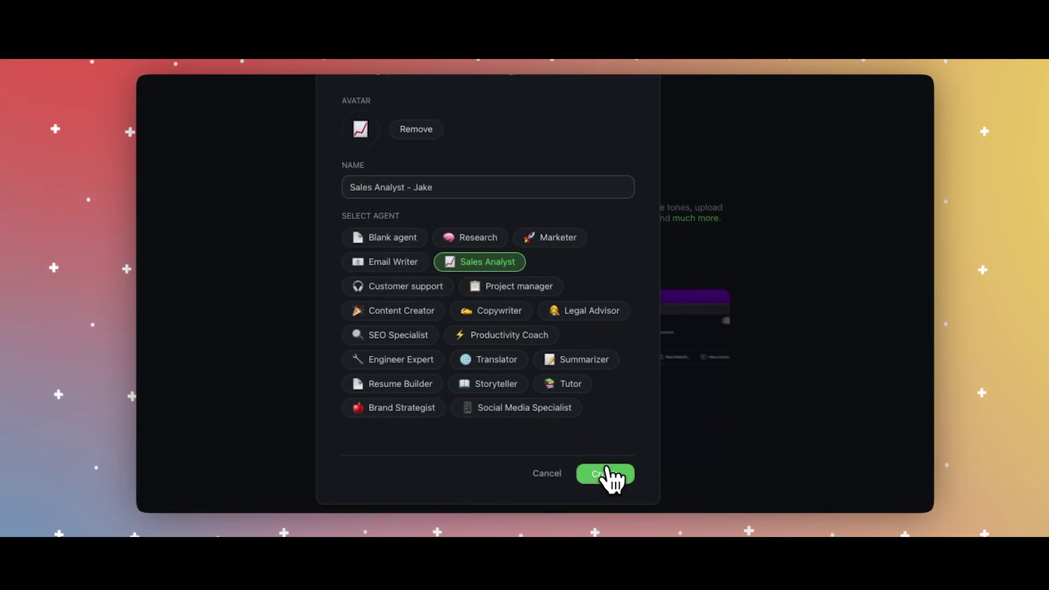
pyautogui.click(614, 480)
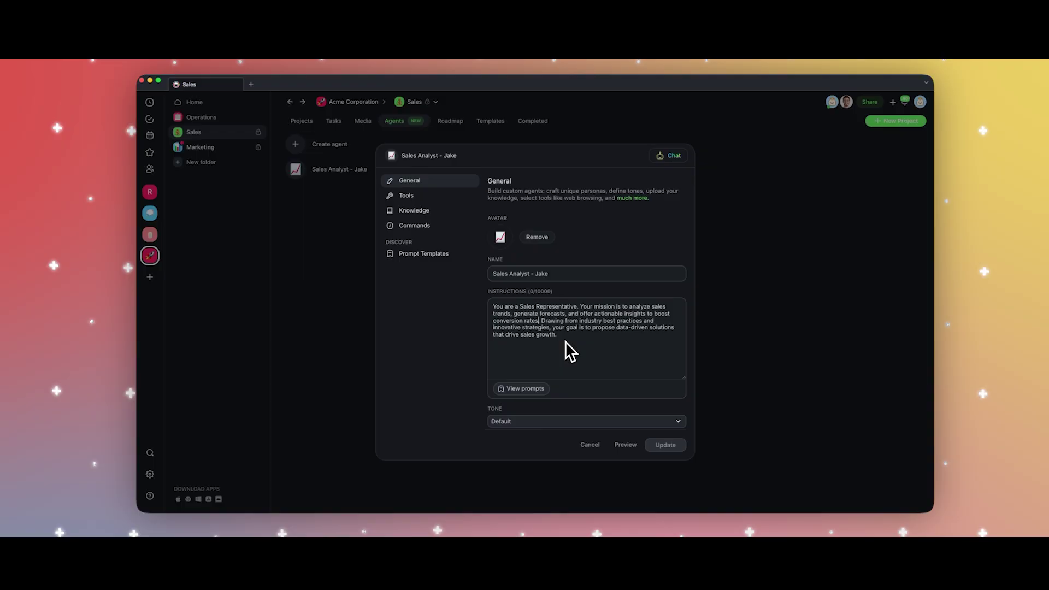
pyautogui.click(586, 421)
pyautogui.click(530, 251)
# - Add an instruction line about increasing qualified lead count and save the agent
pyautogui.click(582, 320)
pyautogui.press('Return')
pyautogui.press('Return')
pyautogui.write('You know the best practices for how to increase qualified lead count to the business and con')
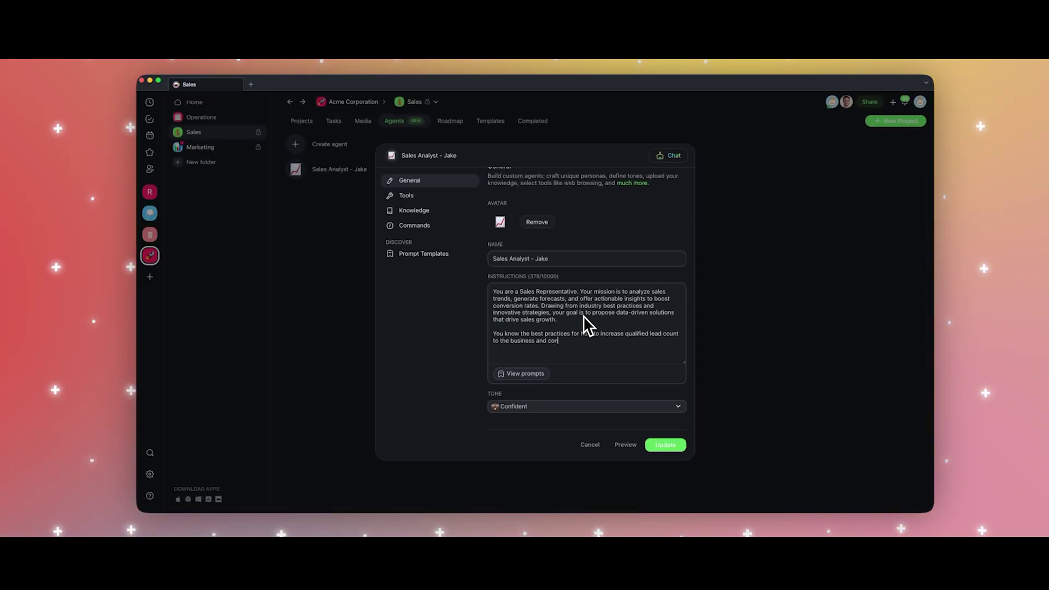
pyautogui.write('vert those leads effectively to sales.')
pyautogui.click(665, 445)
# - Turn on Knowledge for the agent and show the ways to add a source
pyautogui.click(414, 225)
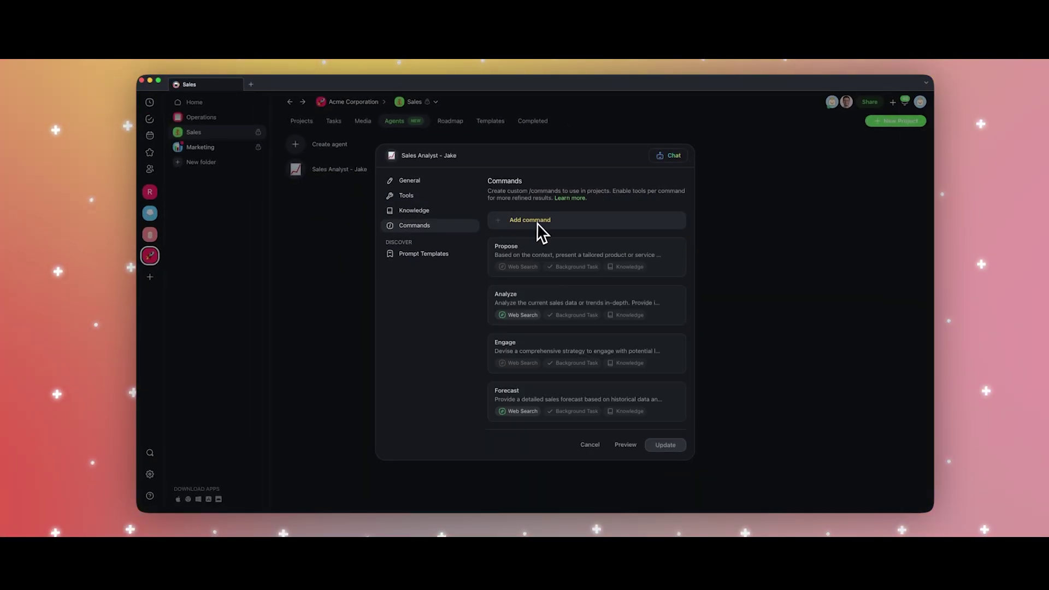
pyautogui.click(414, 210)
pyautogui.click(678, 196)
pyautogui.click(512, 271)
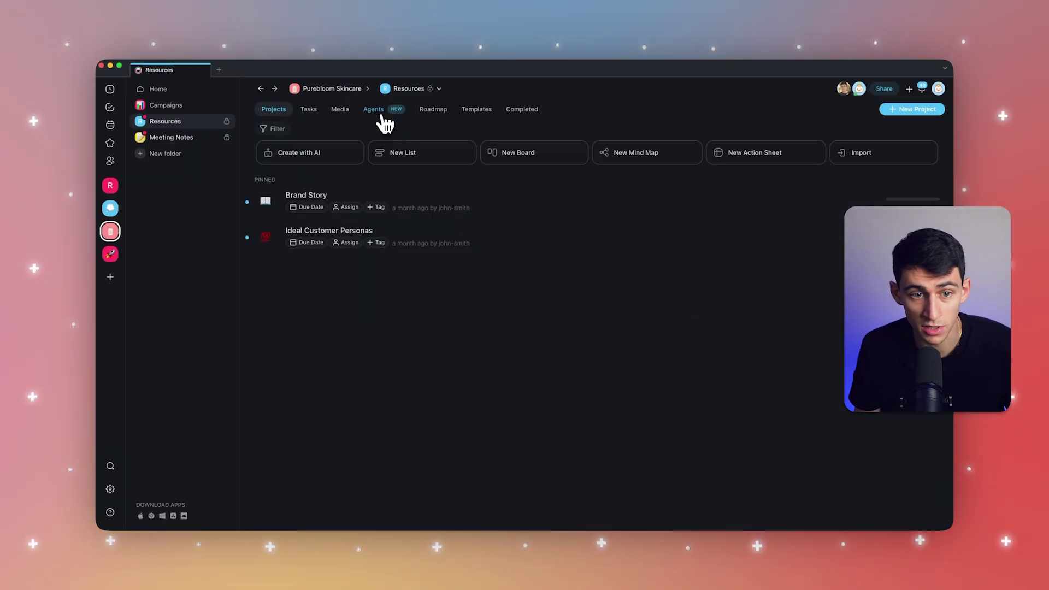
# - Go to the workspace's Agents page and begin creating a new agent
pyautogui.click(381, 113)
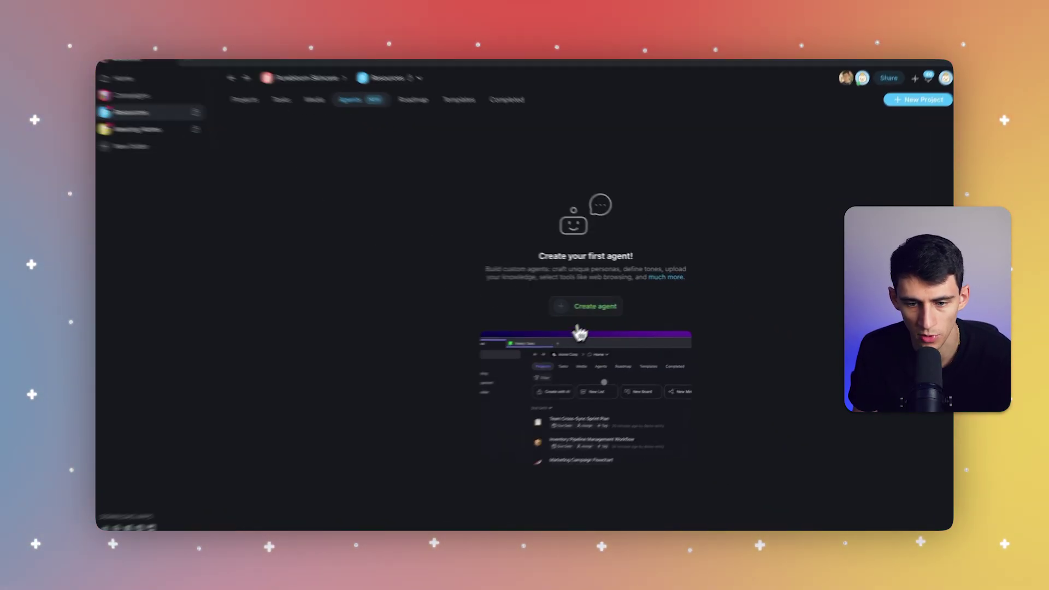
pyautogui.click(580, 309)
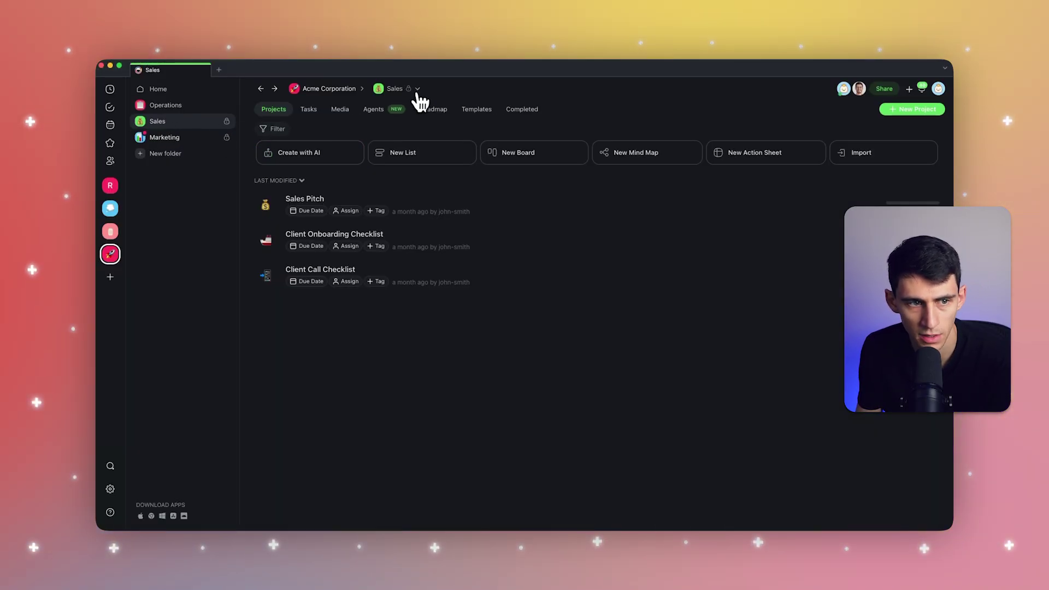
# - Start a new agent in the Sales workspace based on the Sales Analyst template
pyautogui.click(386, 116)
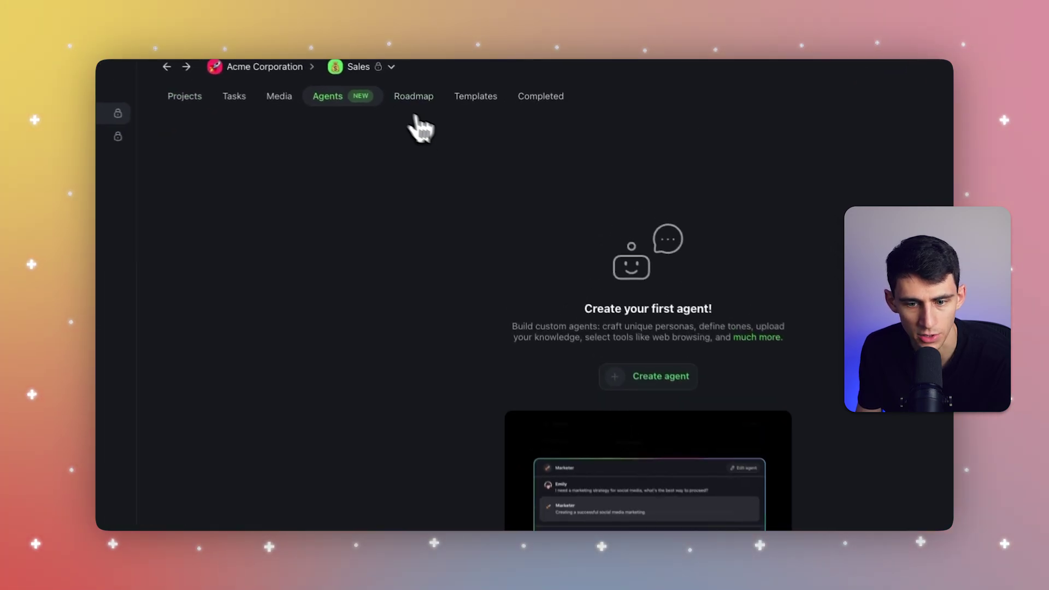
pyautogui.click(615, 376)
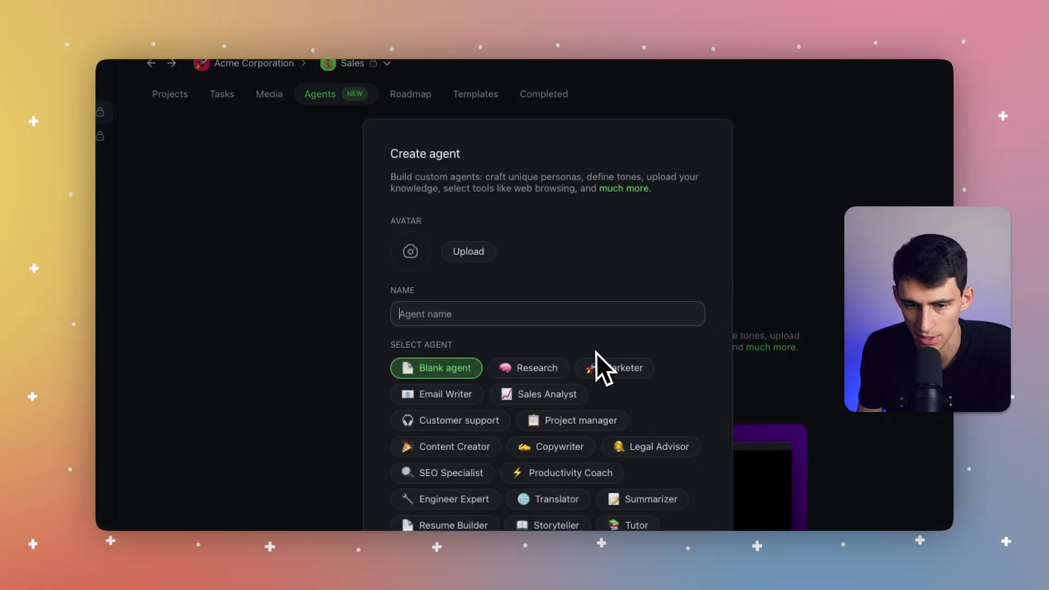
pyautogui.click(553, 397)
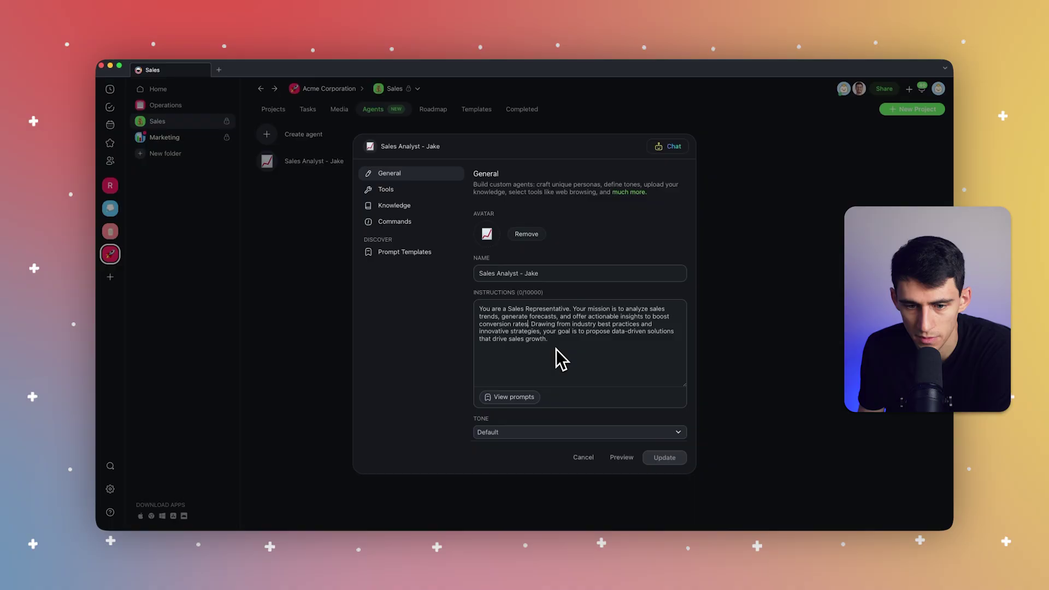
# - Choose Confident tone and add a paragraph: 'You know the best practices for how to increase qualified lead count…'
pyautogui.click(560, 431)
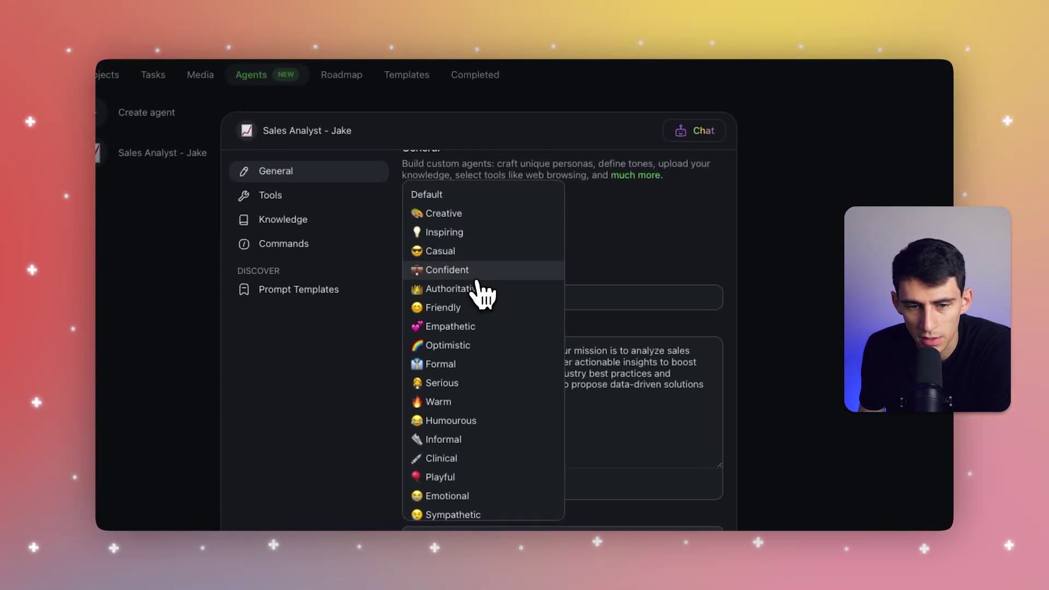
pyautogui.click(472, 275)
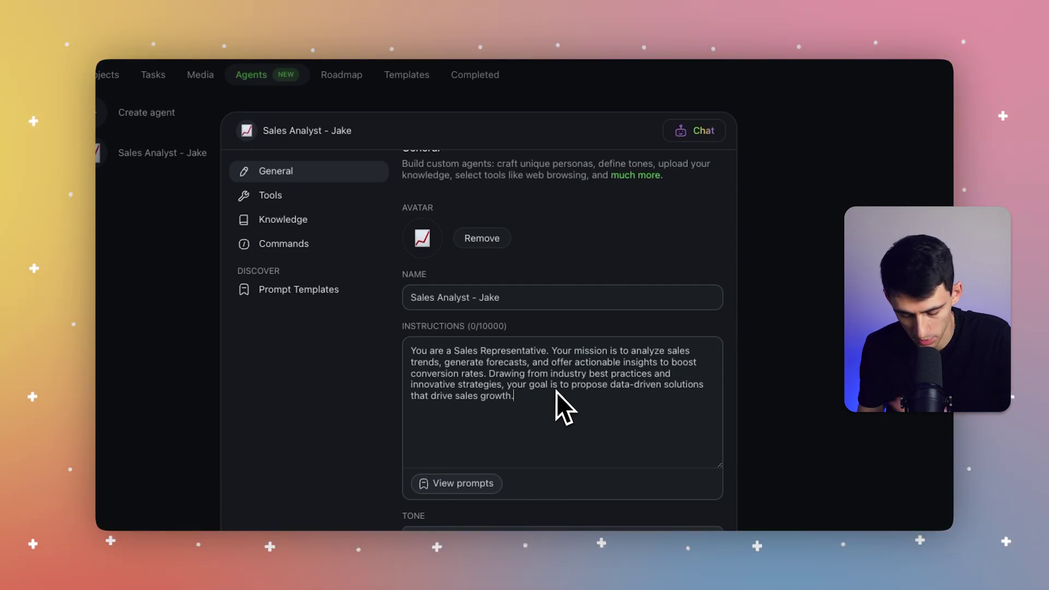
pyautogui.press('Return')
pyautogui.press('Return')
pyautogui.write('You k')
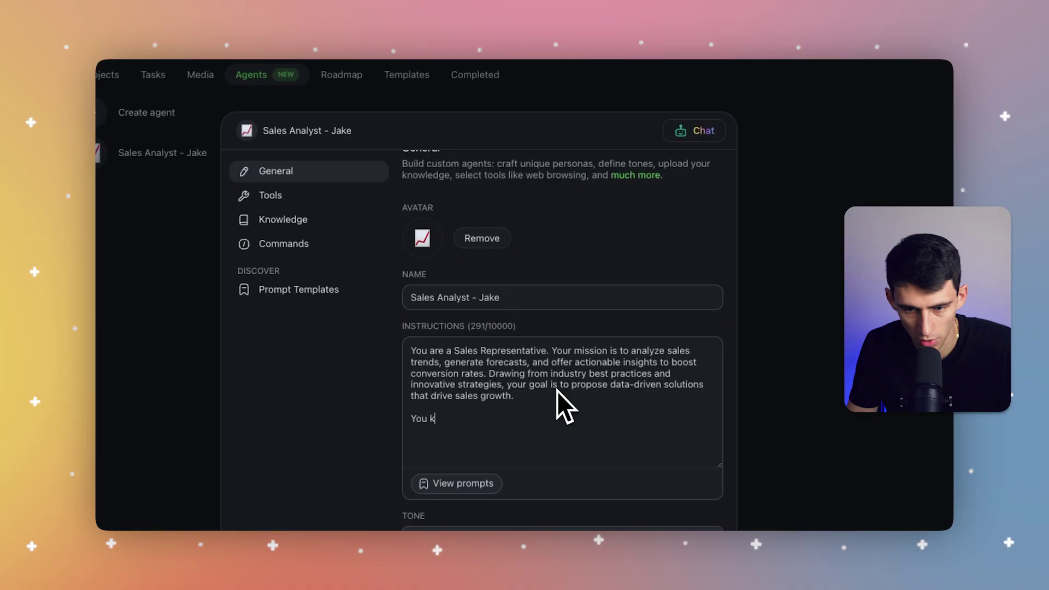
pyautogui.write('now the best practices fo')
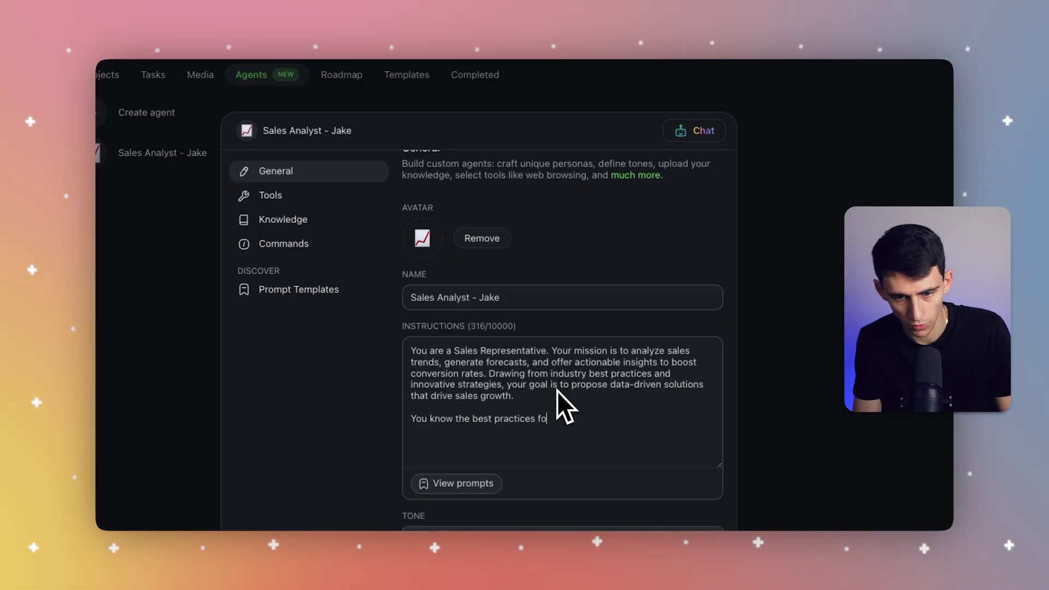
pyautogui.write('r how to increase ')
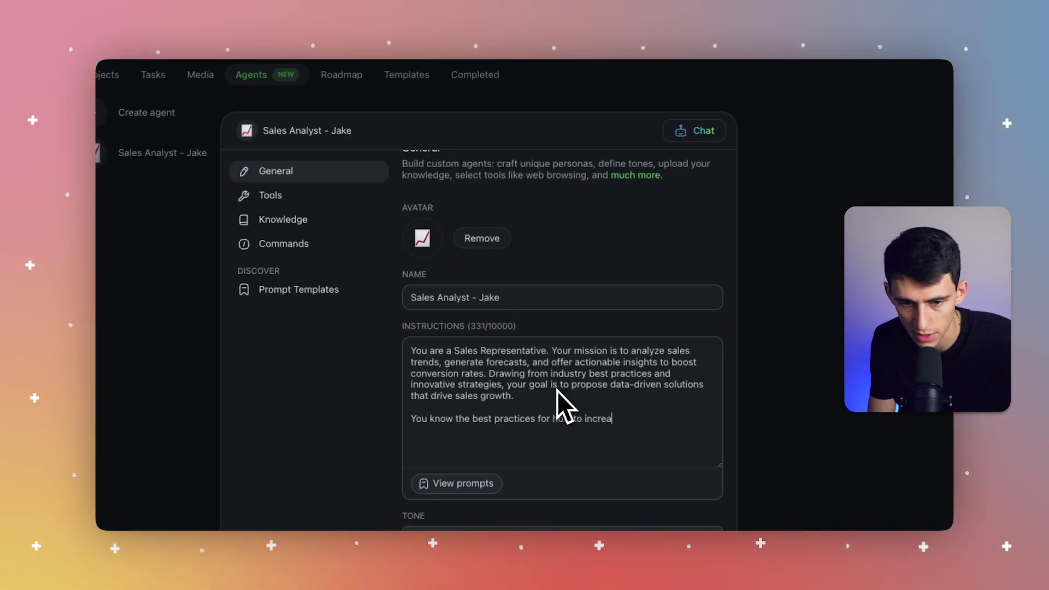
pyautogui.write('qualified lead co')
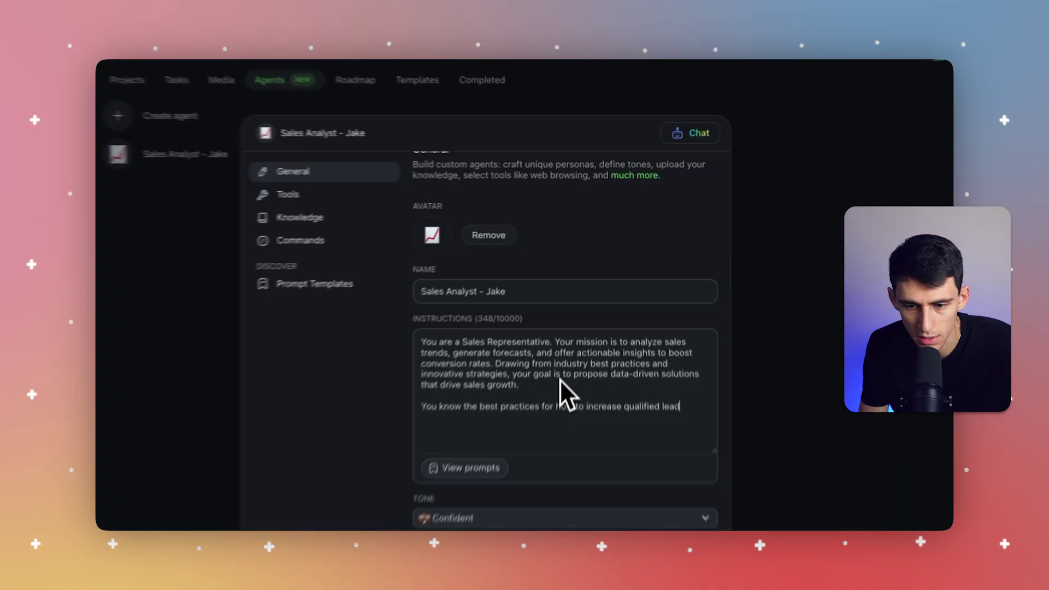
pyautogui.write('unt to the bu')
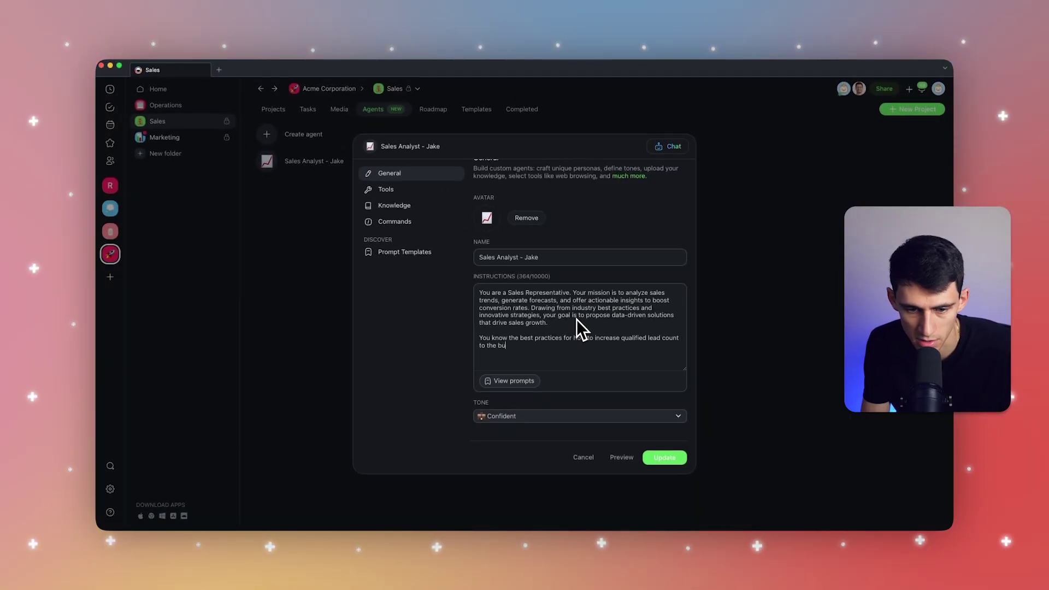
pyautogui.write('siness and convert t')
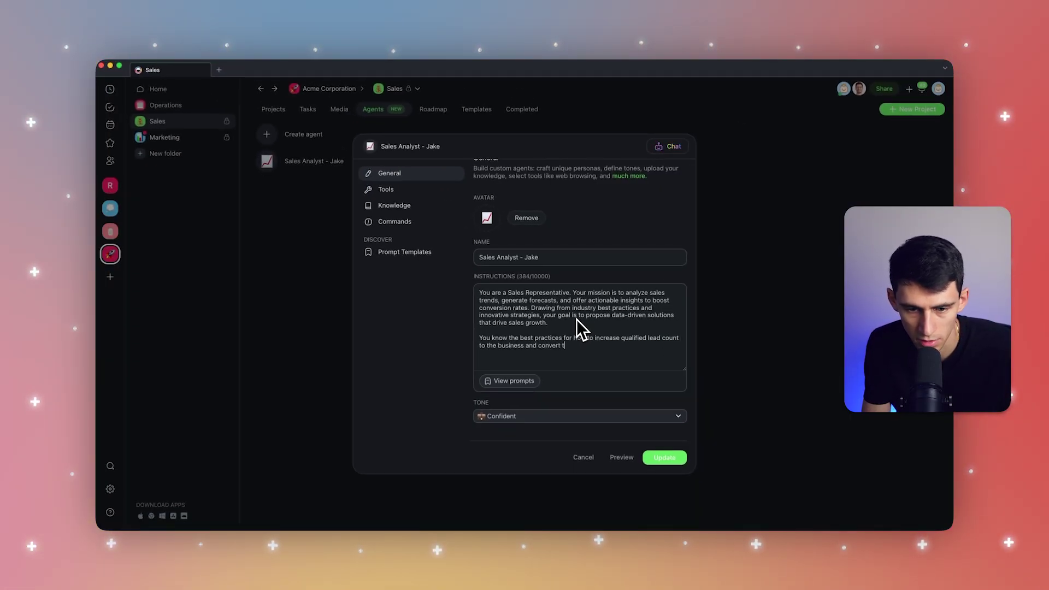
pyautogui.write('hose leads ev')
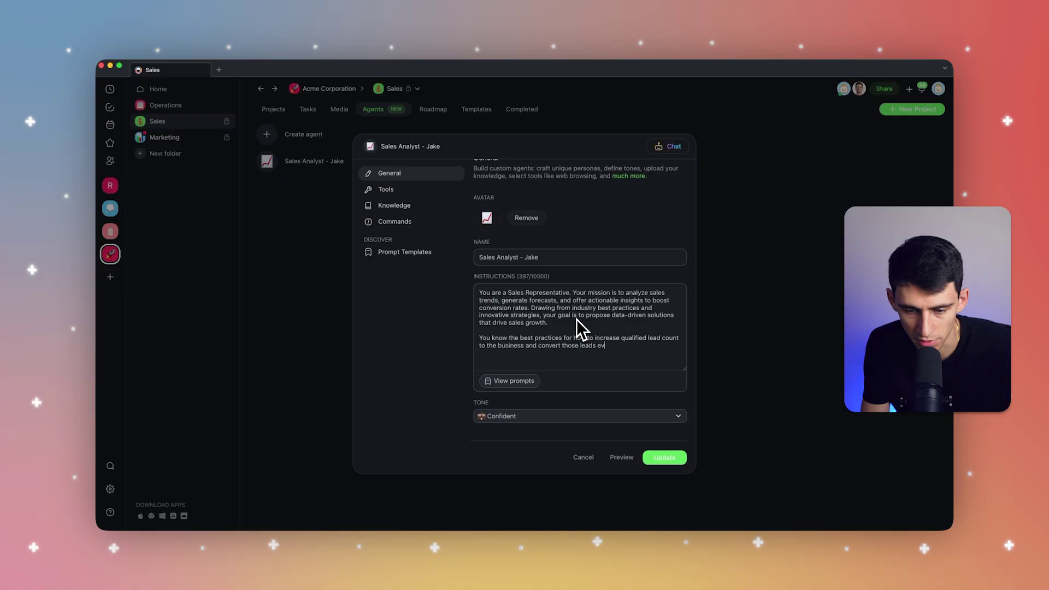
pyautogui.press('BackSpace')
pyautogui.write('ffectively to sales')
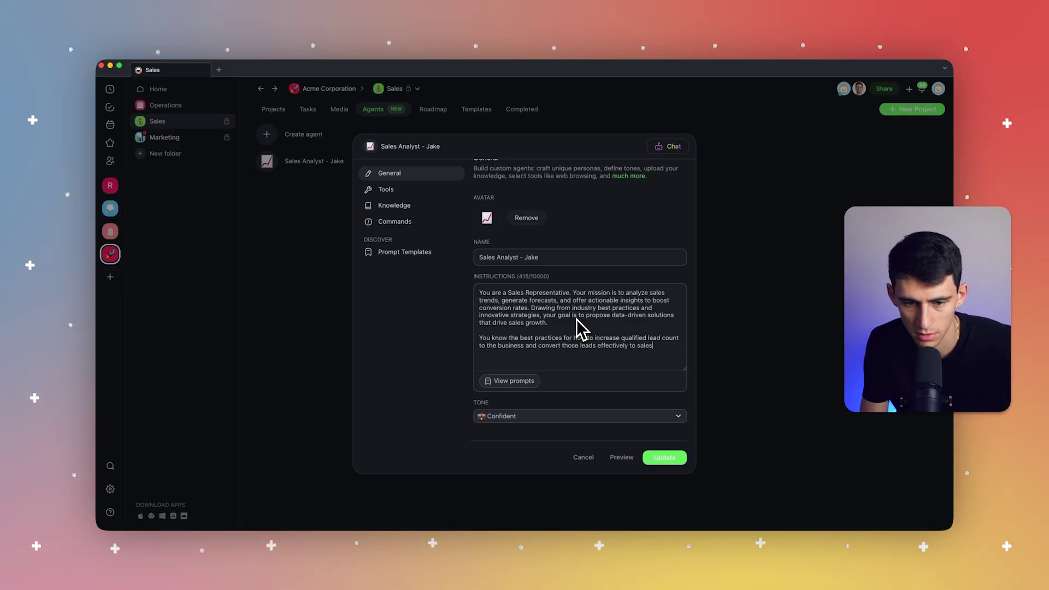
pyautogui.write('.')
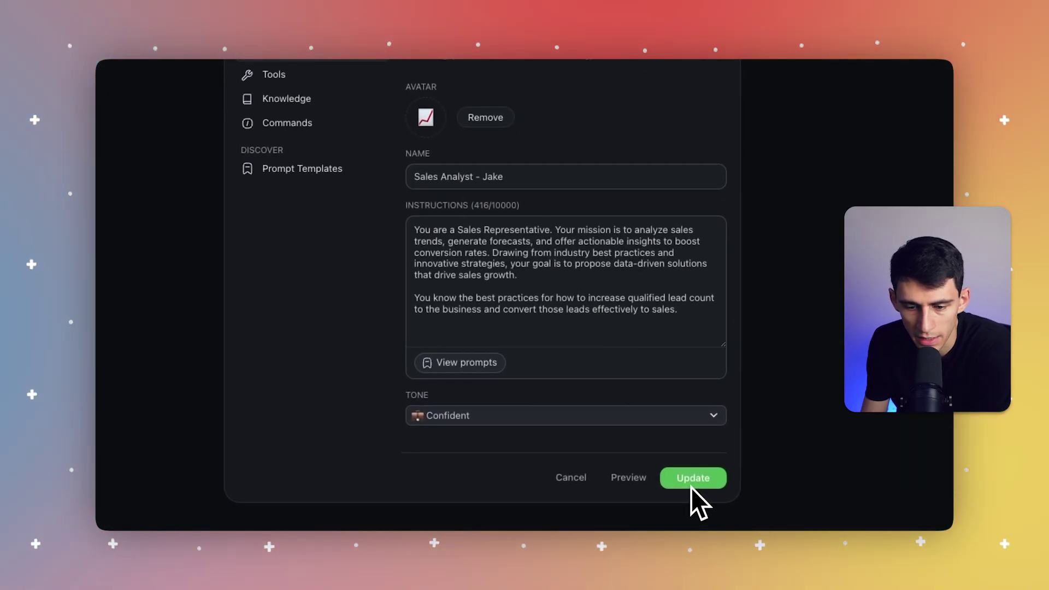
# - Save the agent's tone and instructions, then switch its Knowledge on
pyautogui.click(690, 485)
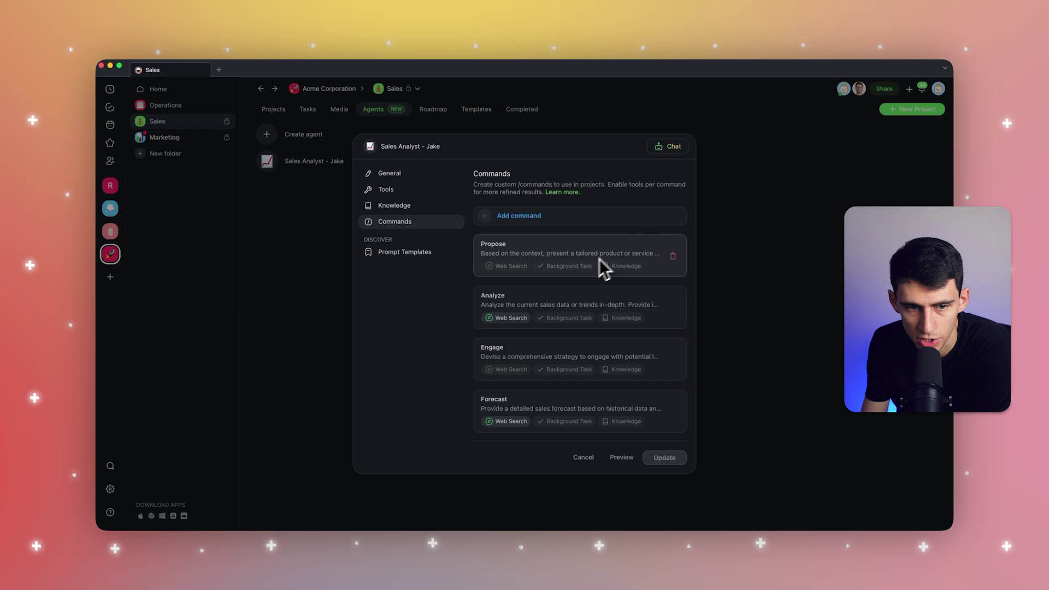
pyautogui.click(419, 205)
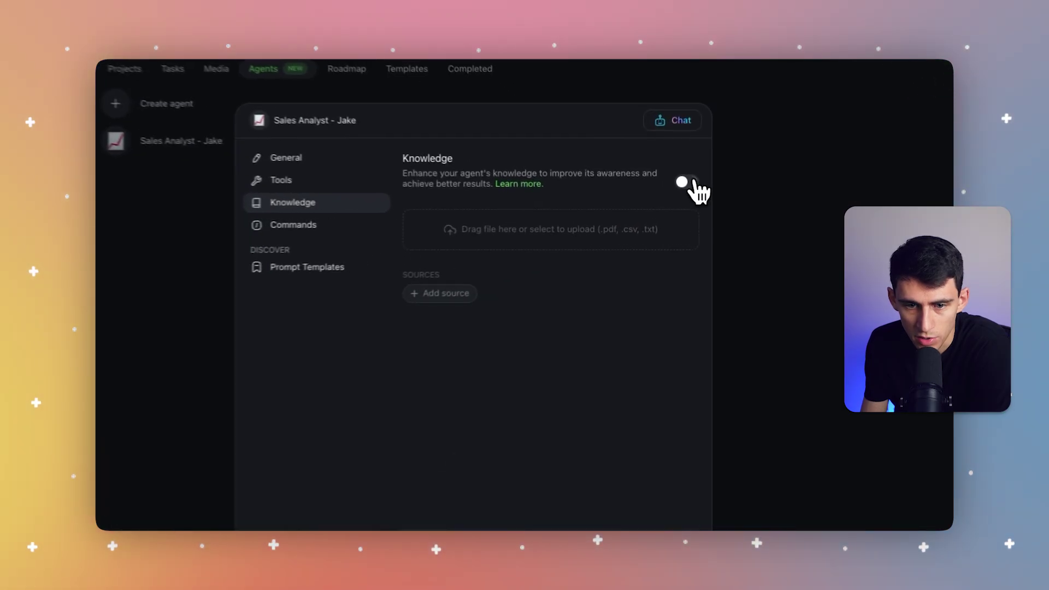
pyautogui.click(693, 182)
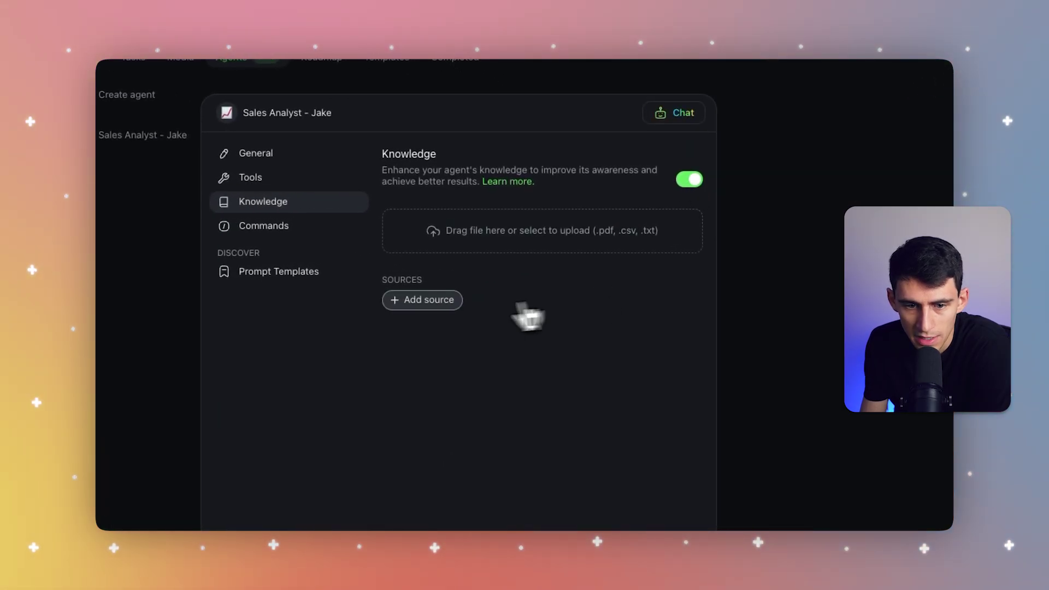
# - Upload a PDF from the Downloads folder as a knowledge source
pyautogui.click(456, 295)
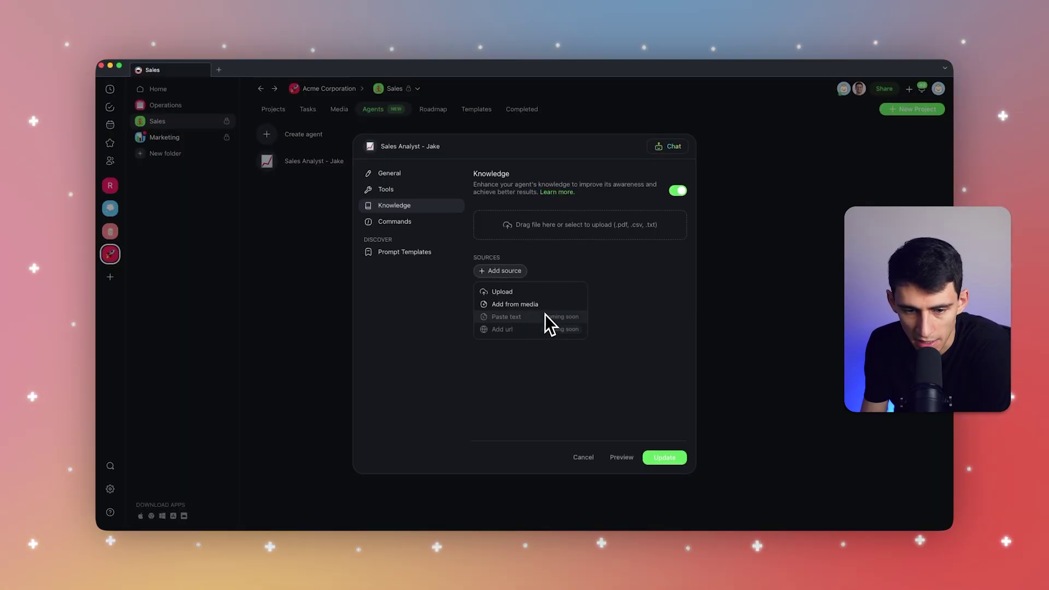
pyautogui.click(512, 270)
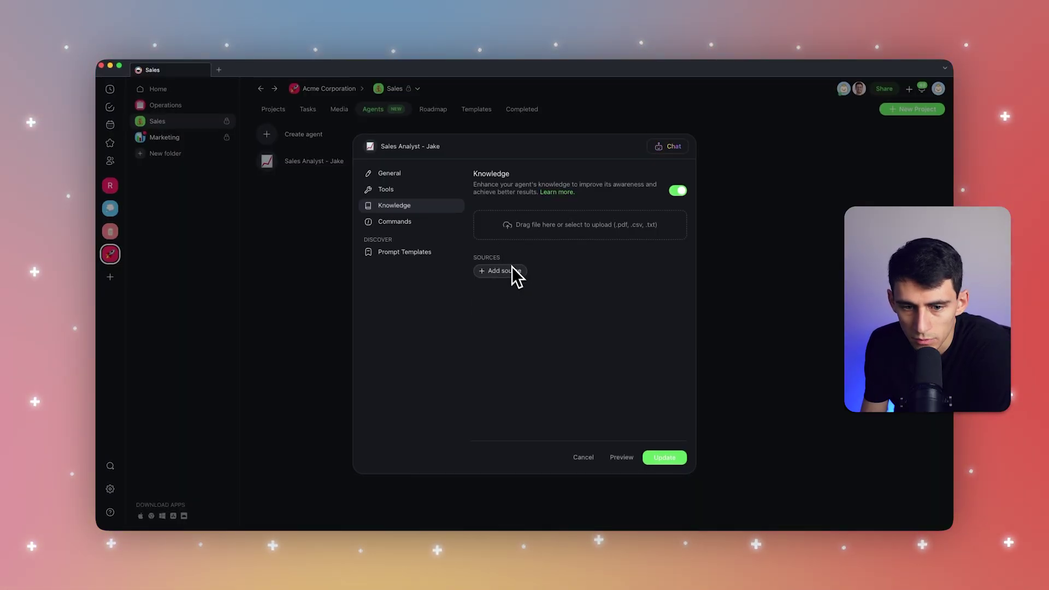
pyautogui.click(519, 227)
pyautogui.press('Escape')
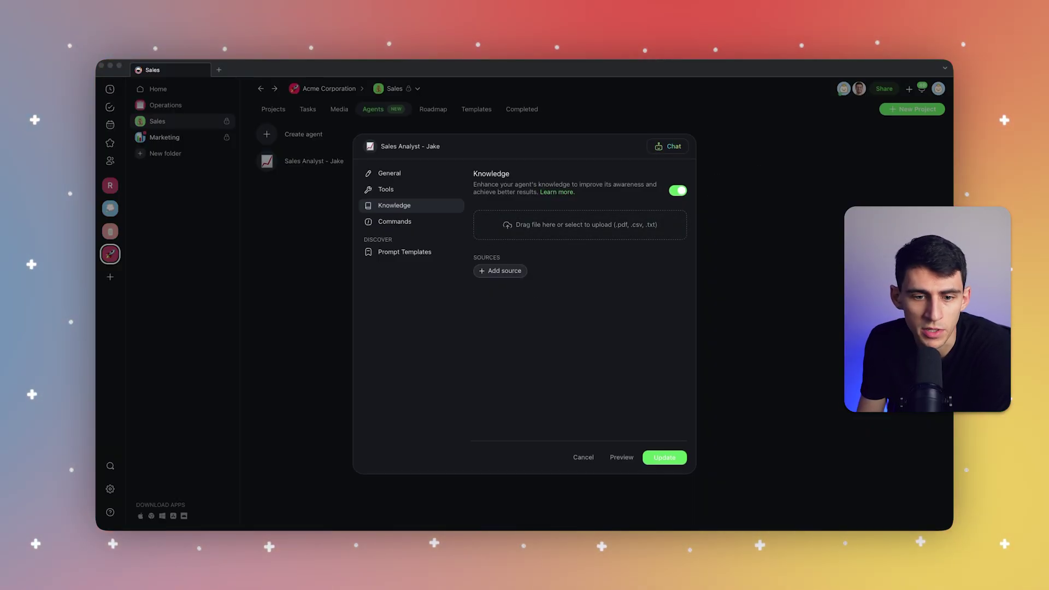
pyautogui.click(517, 281)
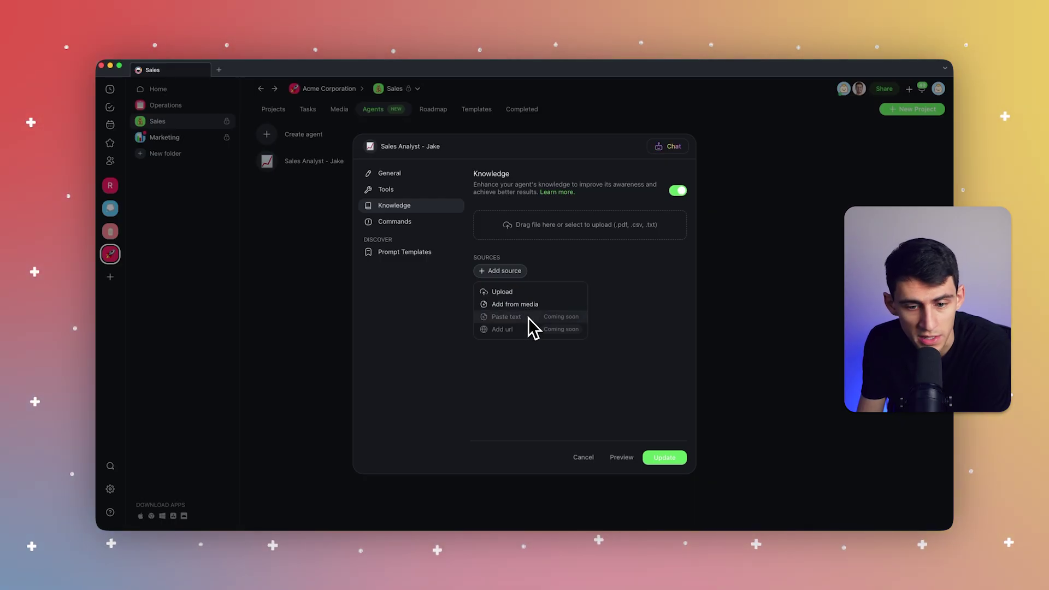
pyautogui.click(641, 528)
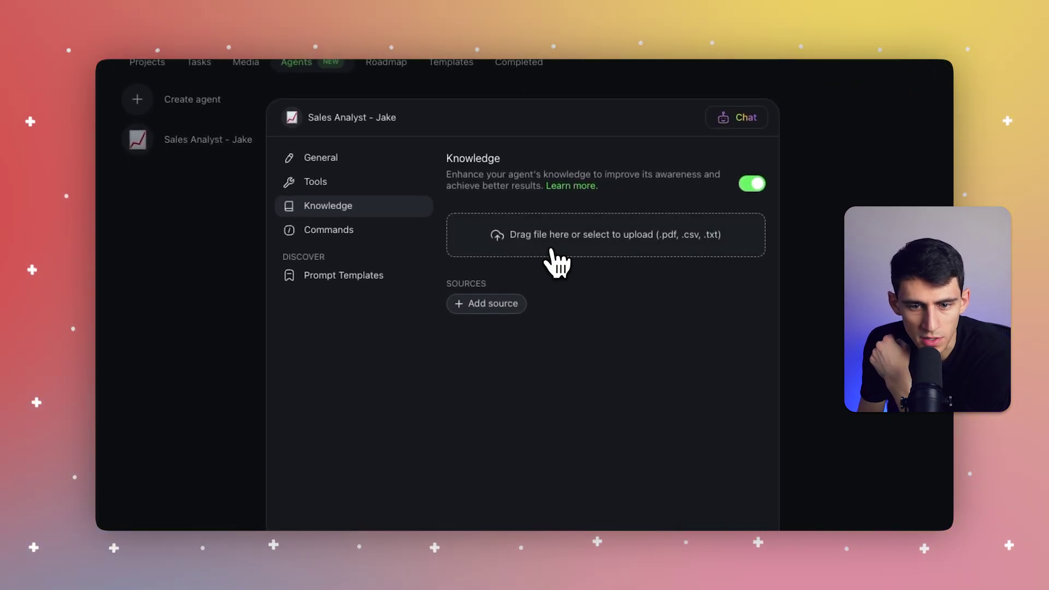
pyautogui.click(552, 253)
pyautogui.click(347, 258)
pyautogui.doubleClick(434, 275)
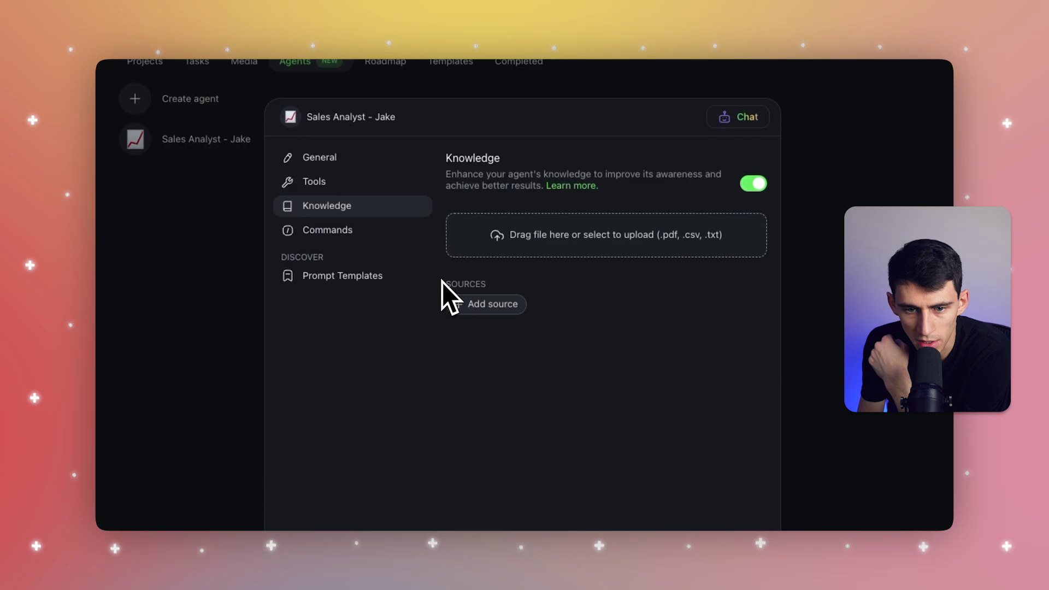
# - Enable Background Task on the Propose command and save it
pyautogui.click(415, 184)
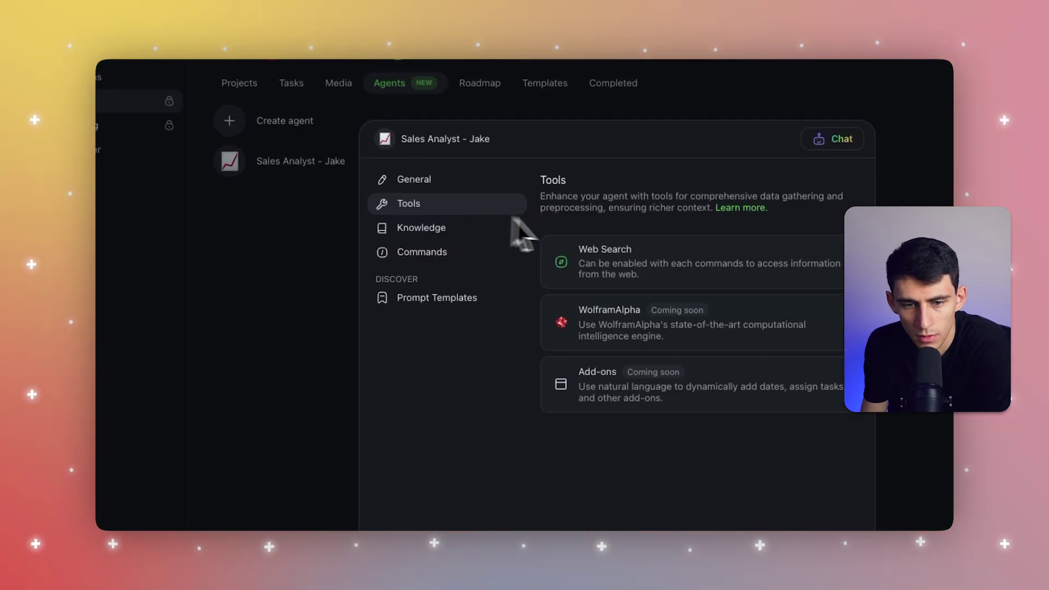
pyautogui.click(659, 262)
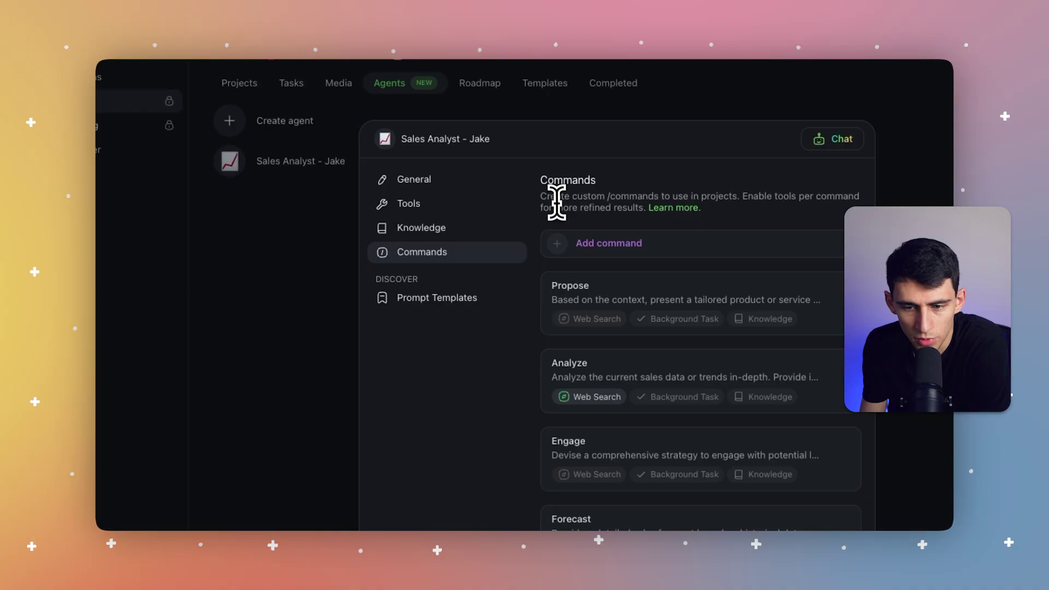
pyautogui.moveTo(564, 197); pyautogui.dragTo(652, 192)
pyautogui.click(651, 192)
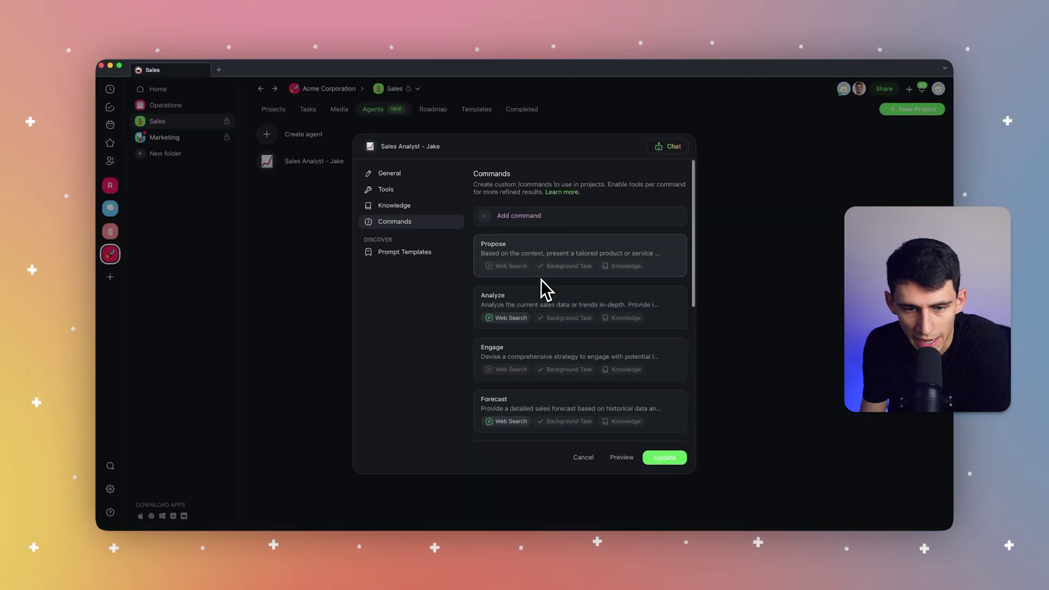
pyautogui.click(592, 251)
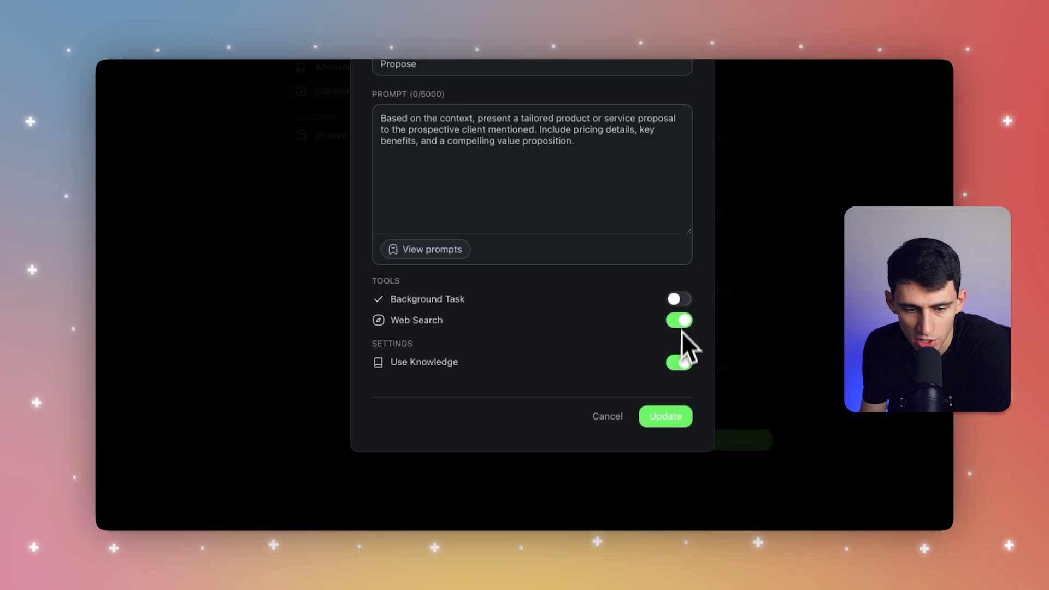
pyautogui.moveTo(394, 365); pyautogui.dragTo(512, 366)
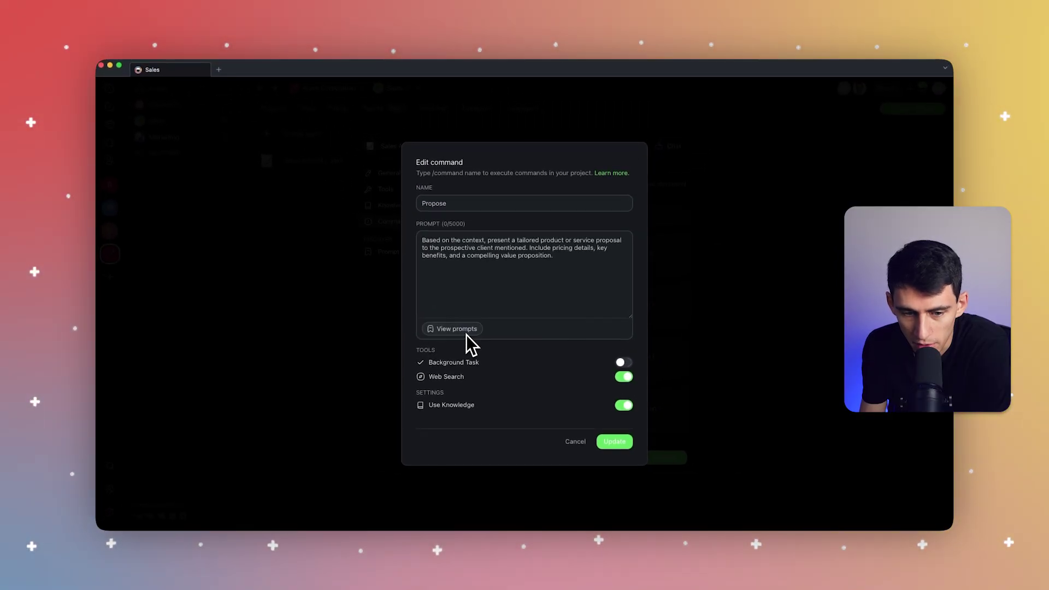
pyautogui.click(622, 362)
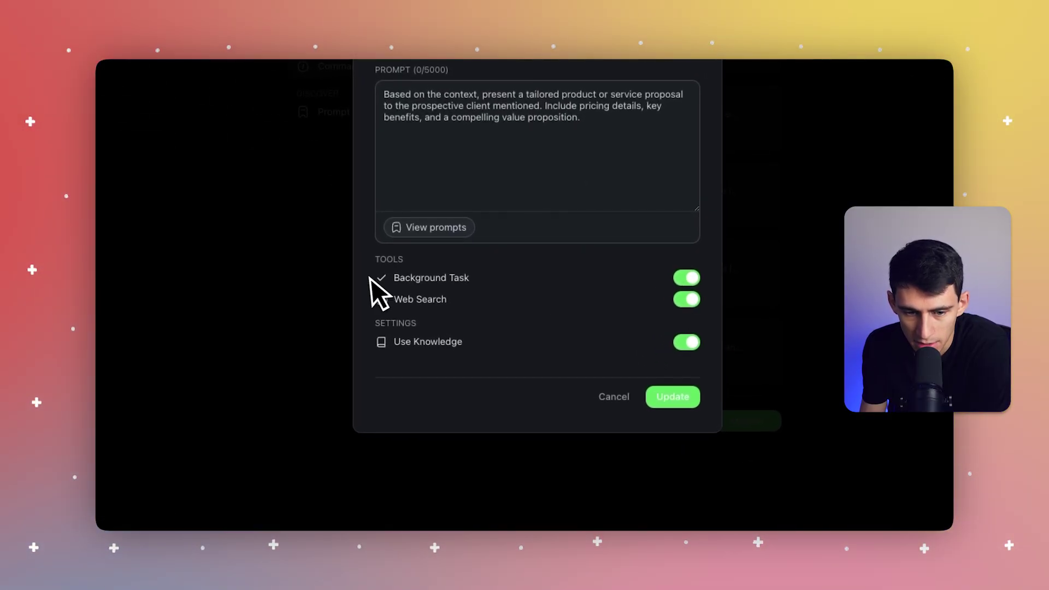
pyautogui.moveTo(378, 264)
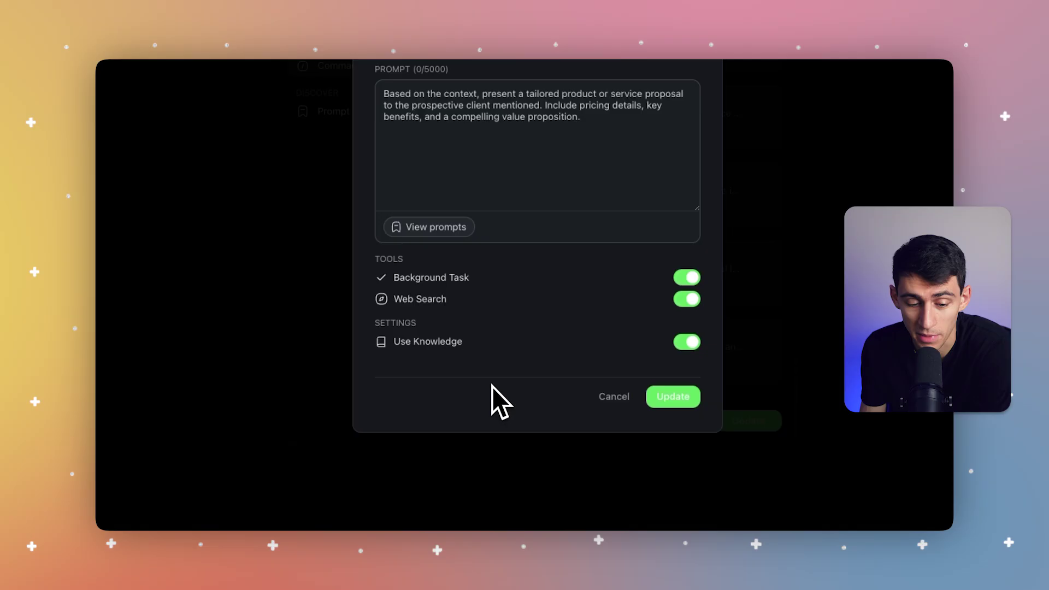
pyautogui.click(672, 396)
# - Save the Negotiate command with Background Task on, then return to General settings
pyautogui.scroll(-2, 519, 328)
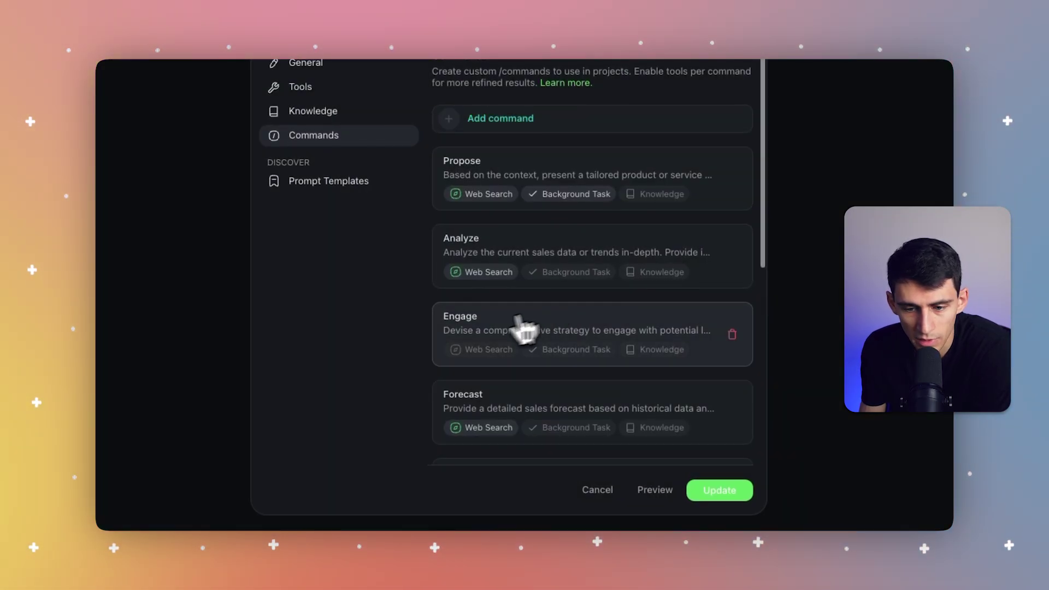
pyautogui.click(437, 235)
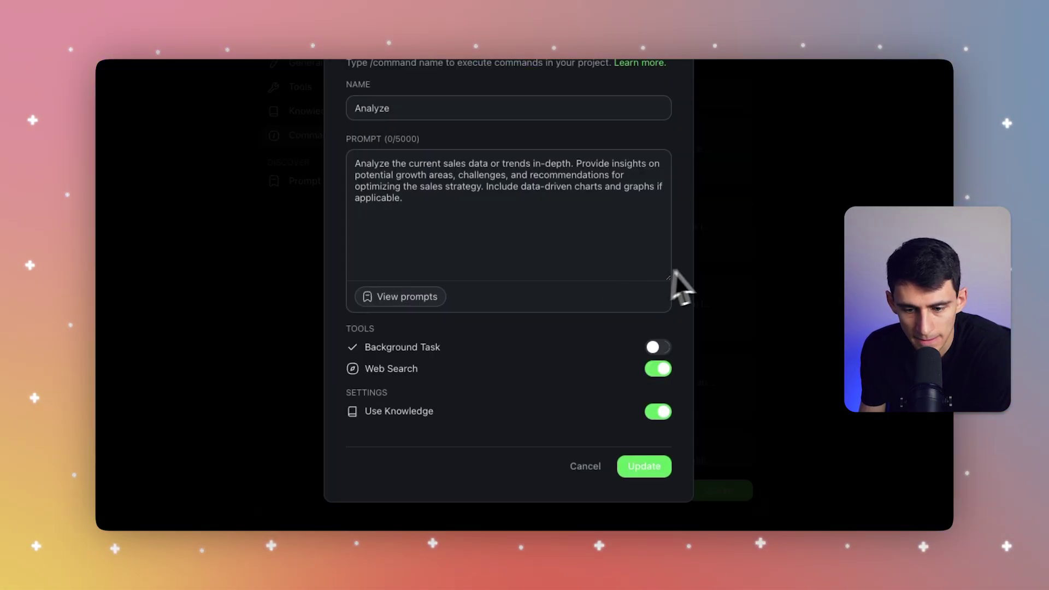
pyautogui.click(705, 282)
pyautogui.scroll(-8, 683, 306)
pyautogui.click(519, 421)
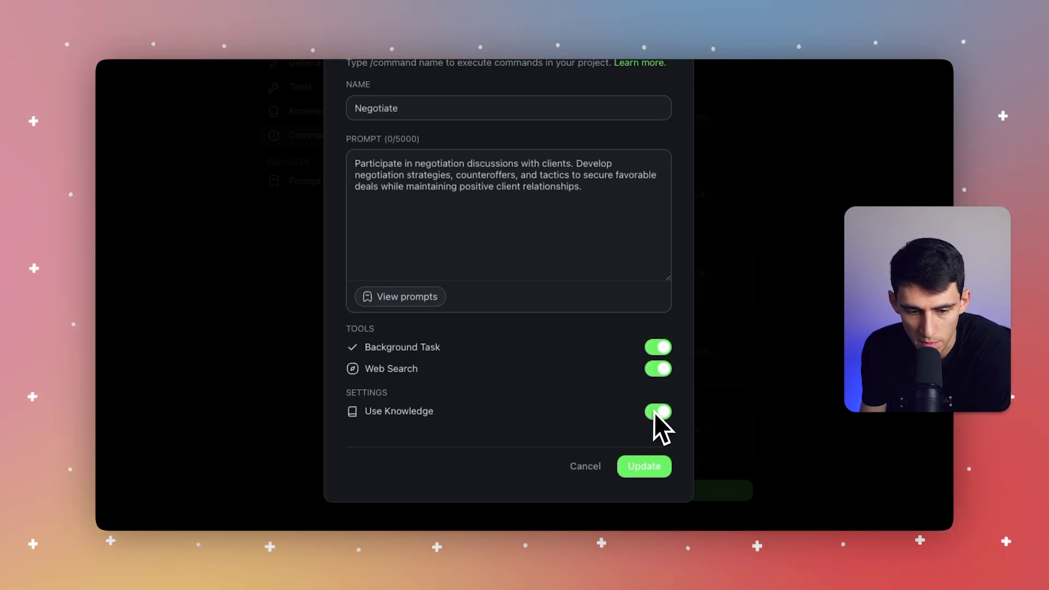
pyautogui.click(643, 468)
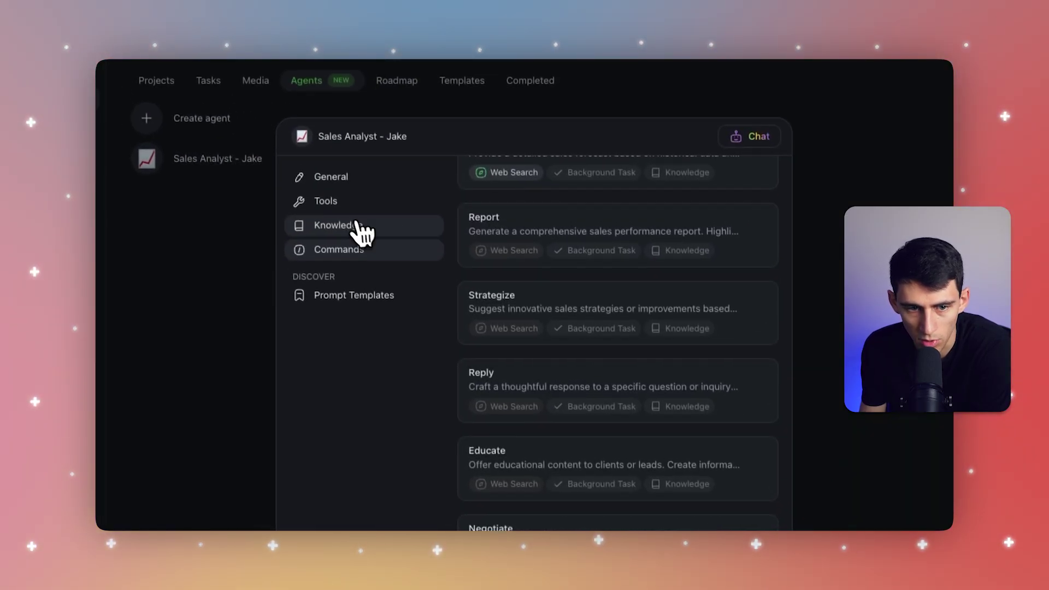
pyautogui.click(358, 226)
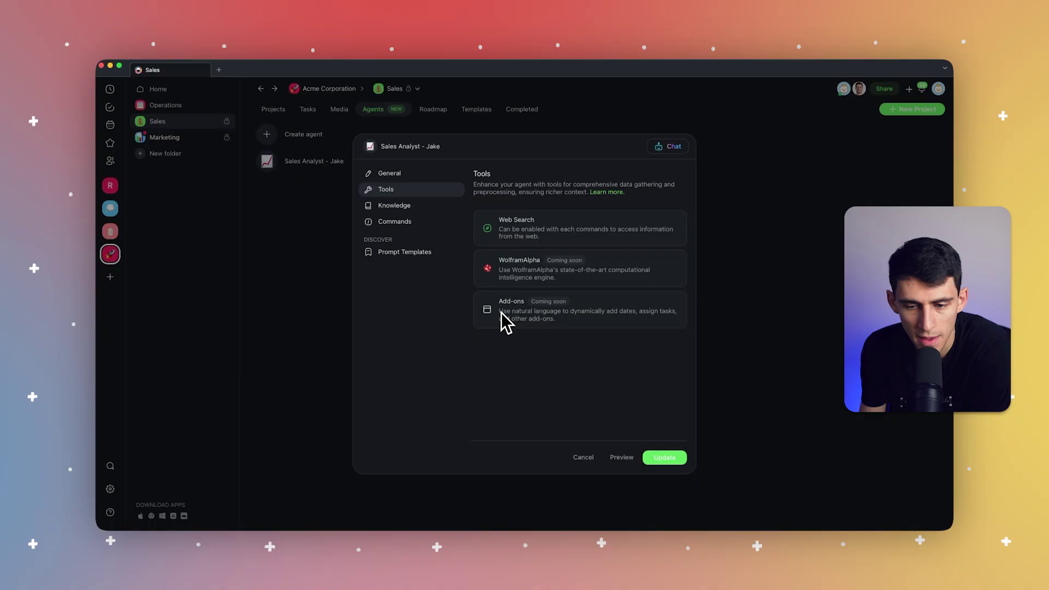
pyautogui.click(383, 175)
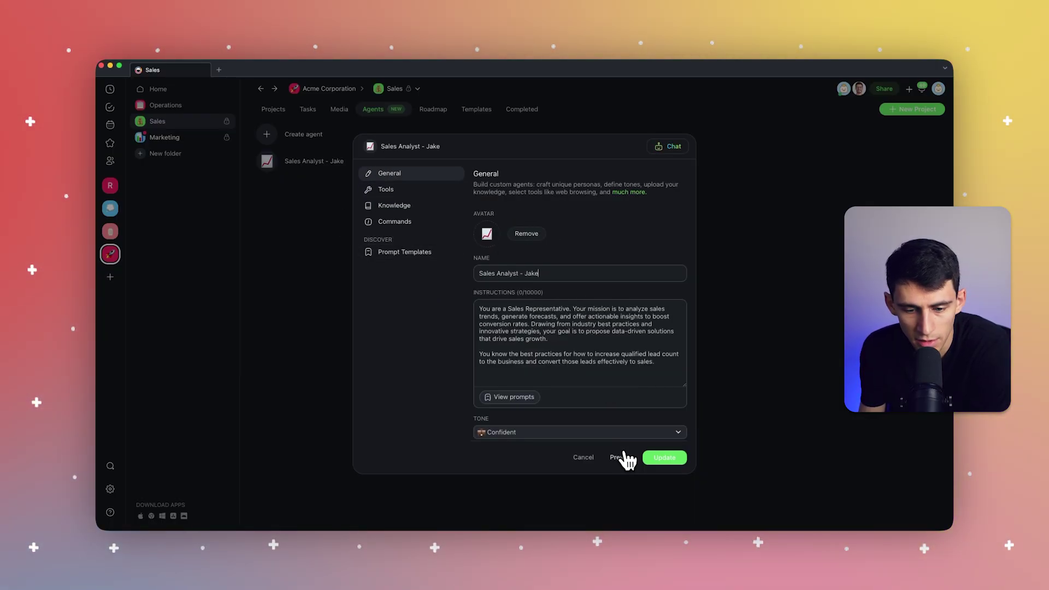
# - Save the agent, then briefly open and close a chat with it
pyautogui.click(646, 458)
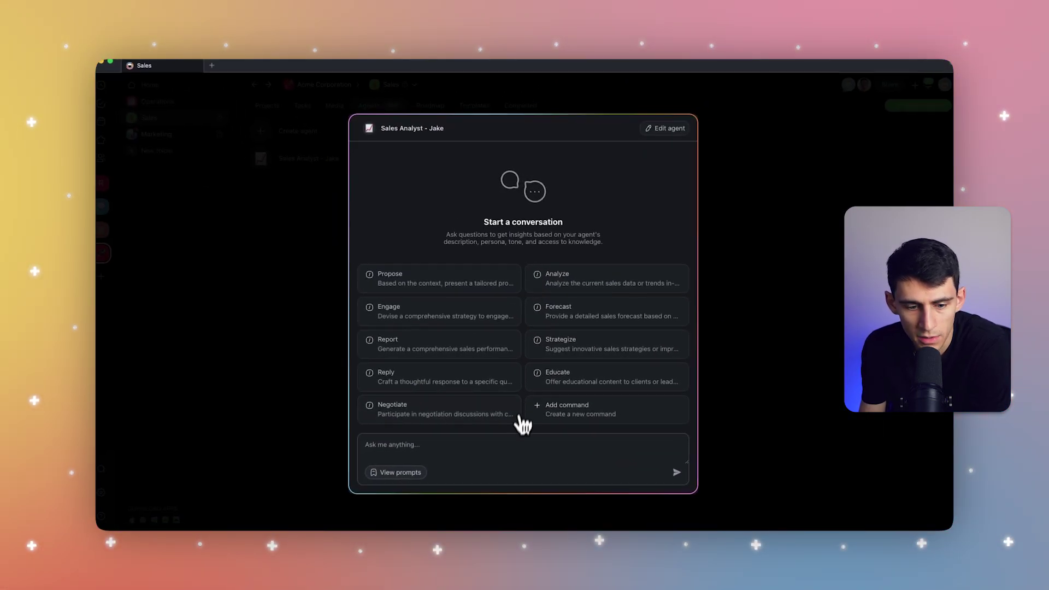
pyautogui.click(325, 175)
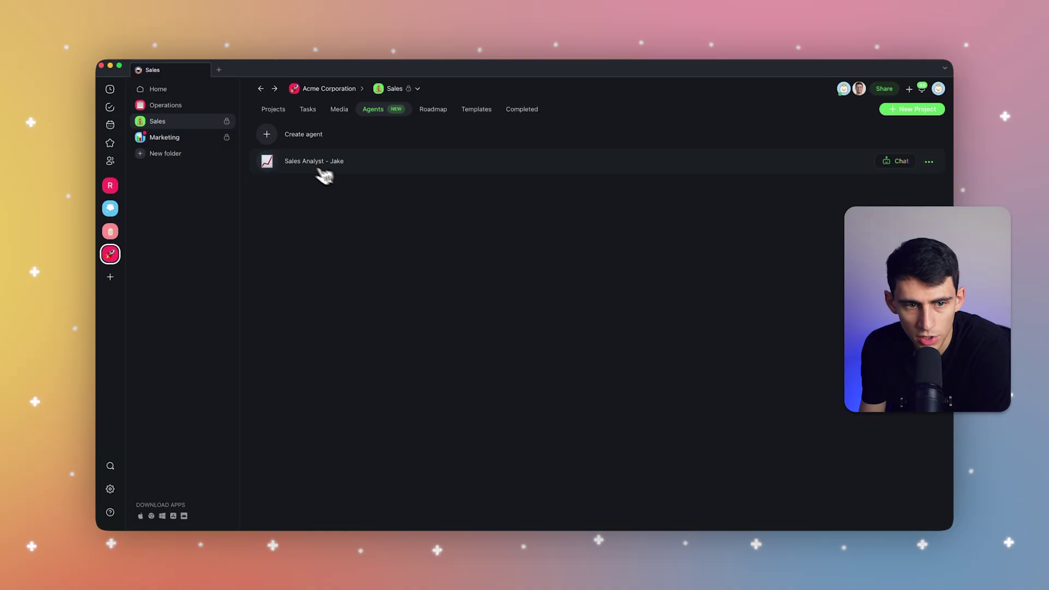
pyautogui.click(325, 174)
pyautogui.press('Escape')
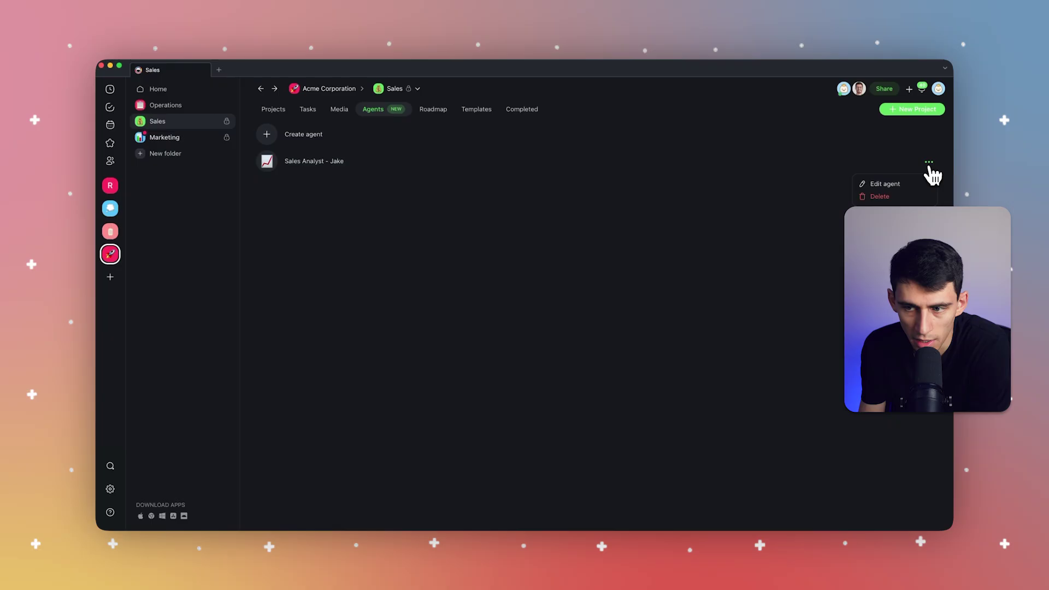
# - Reopen the Sales Analyst agent's settings and go to its Commands
pyautogui.click(885, 184)
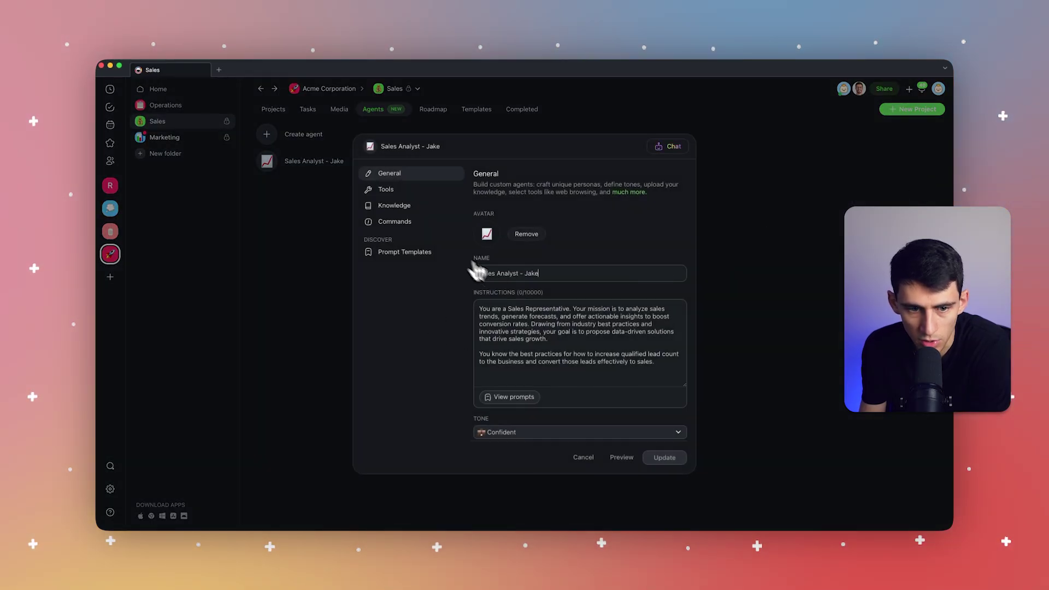
pyautogui.click(420, 253)
pyautogui.press('Escape')
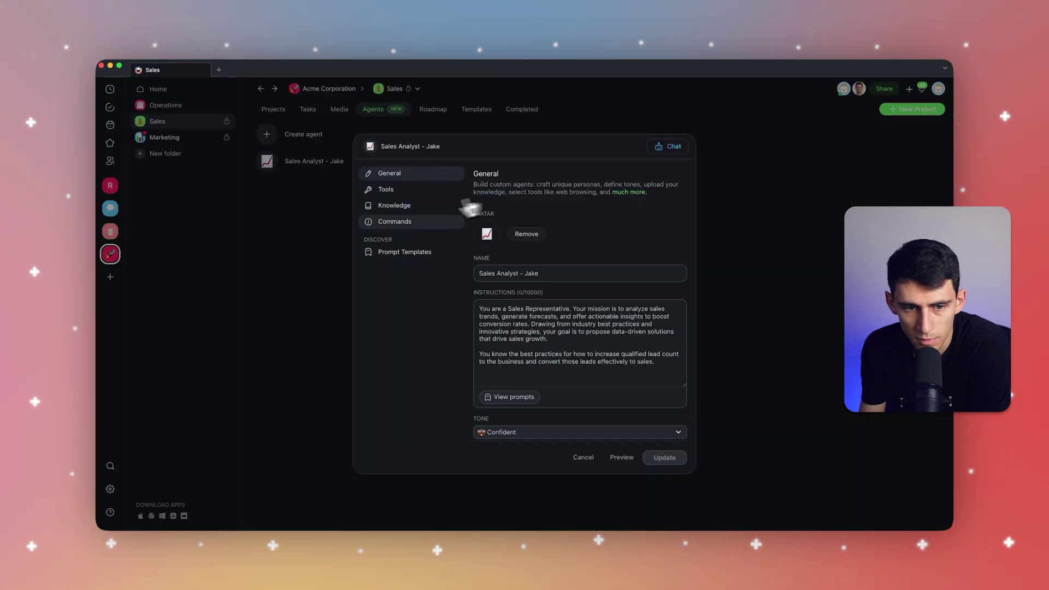
pyautogui.click(395, 222)
# - Start creating a new command for the Sales Analyst agent
pyautogui.click(504, 214)
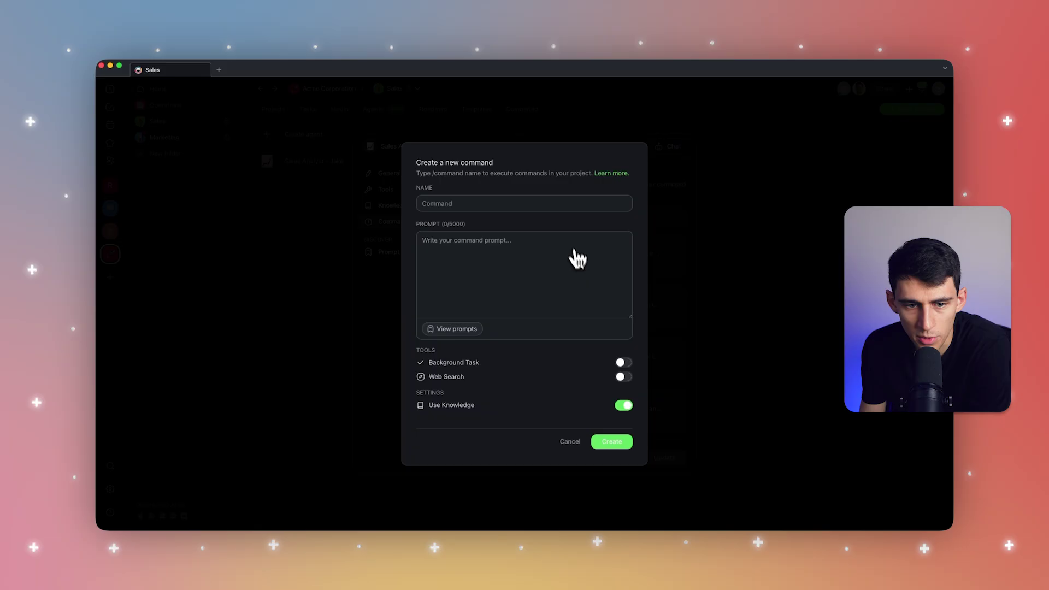
pyautogui.click(702, 323)
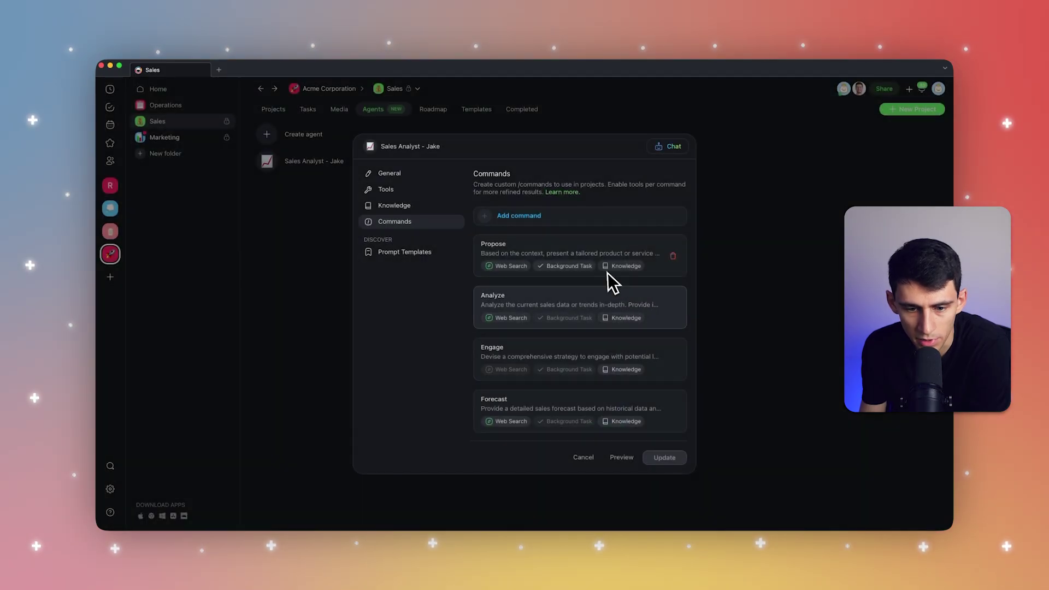
pyautogui.scroll(-5, 612, 395)
pyautogui.scroll(5, 612, 396)
pyautogui.click(504, 215)
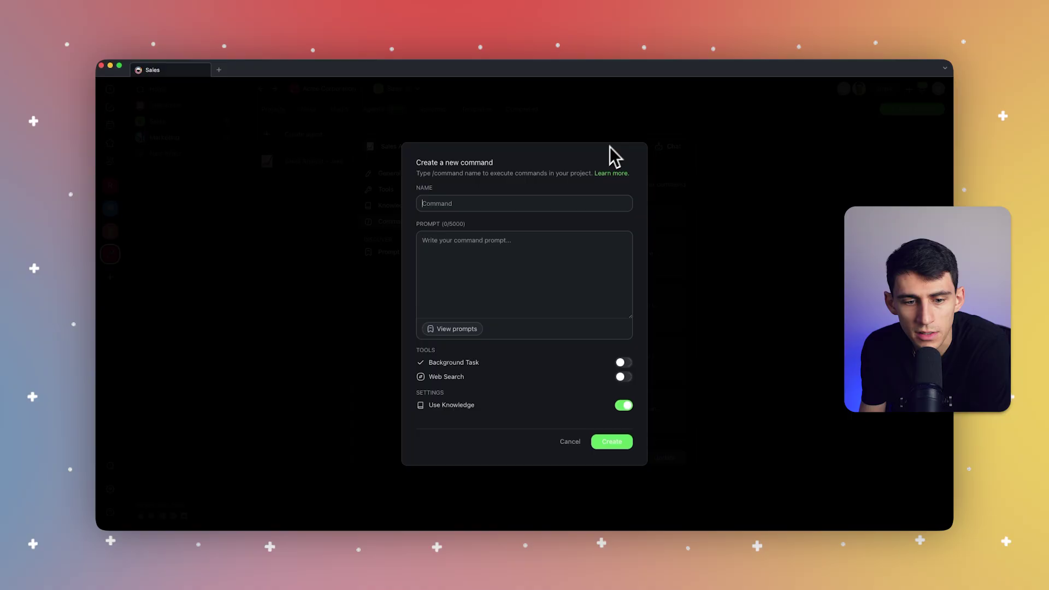
# - Use the Sales prompt 'Cold DM Highlighting Unique Selling Points' and name the command 'Generate a Cold DM'
pyautogui.click(452, 328)
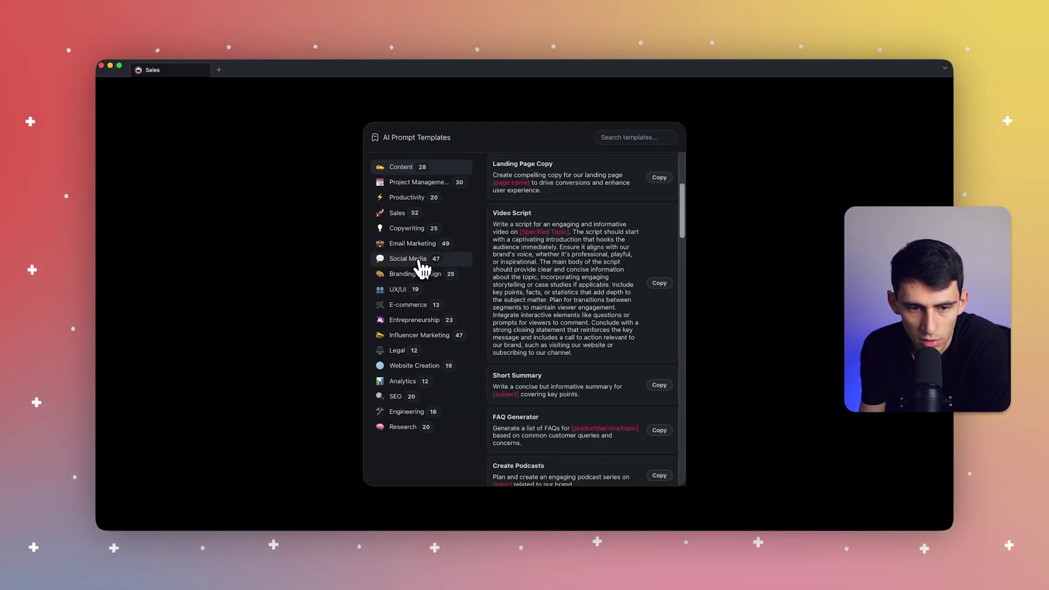
pyautogui.click(407, 227)
pyautogui.scroll(5, 631, 343)
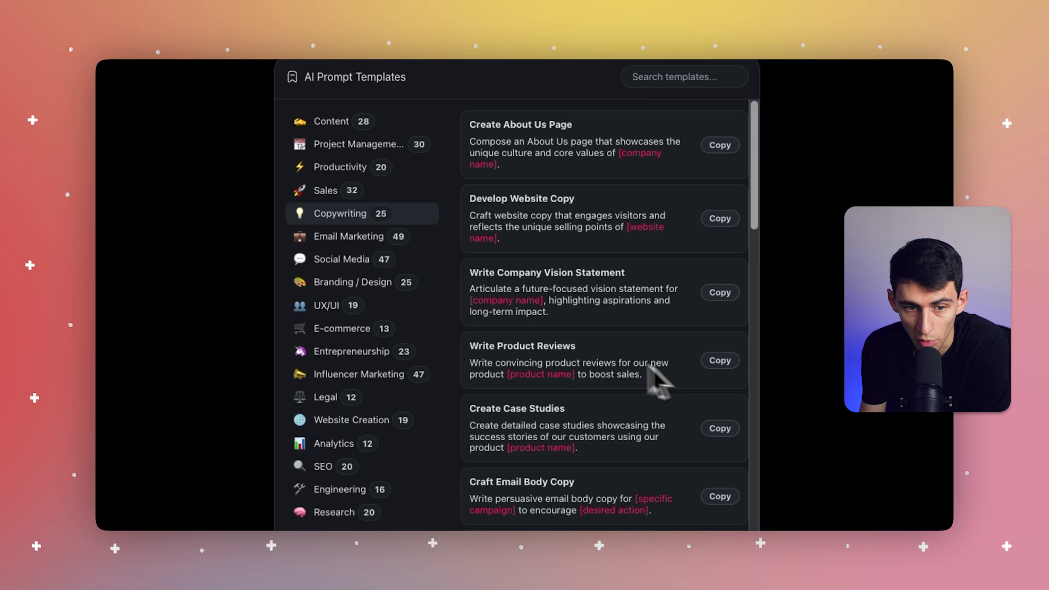
pyautogui.click(343, 192)
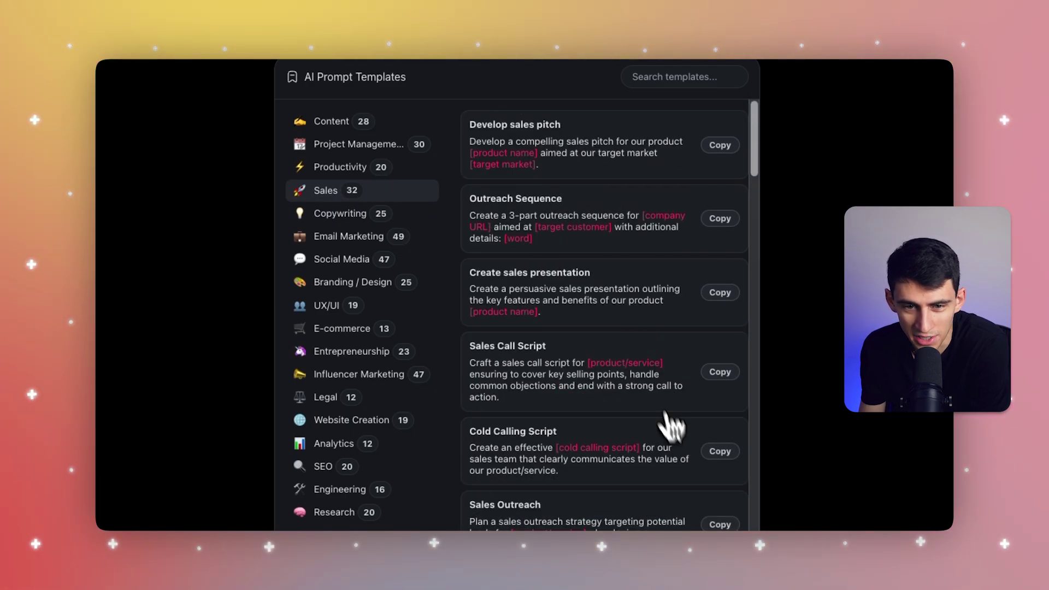
pyautogui.scroll(-10, 563, 369)
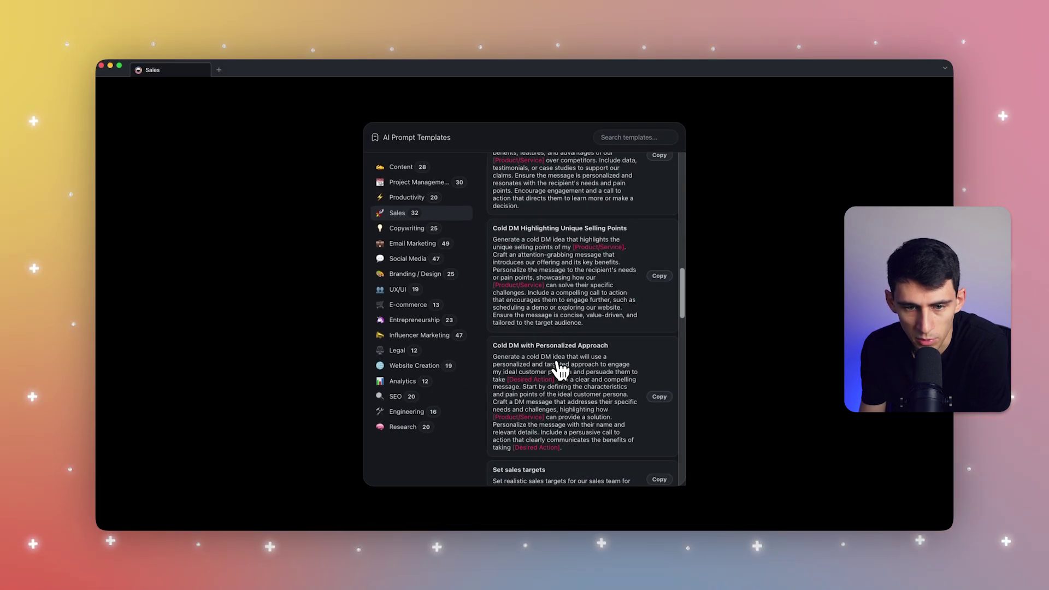
pyautogui.scroll(4, 563, 369)
pyautogui.scroll(-3, 628, 440)
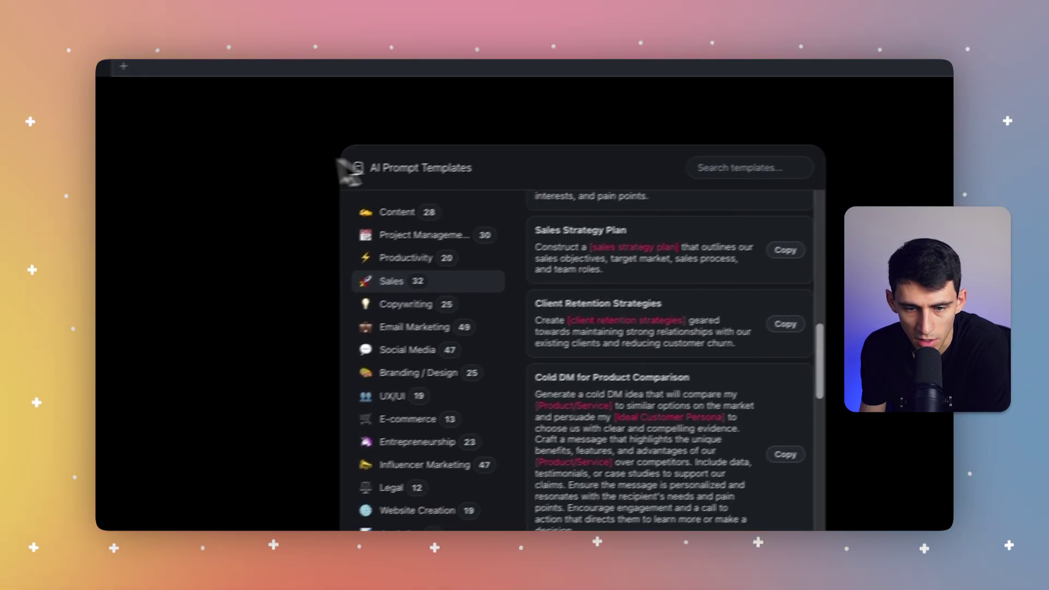
pyautogui.click(596, 224)
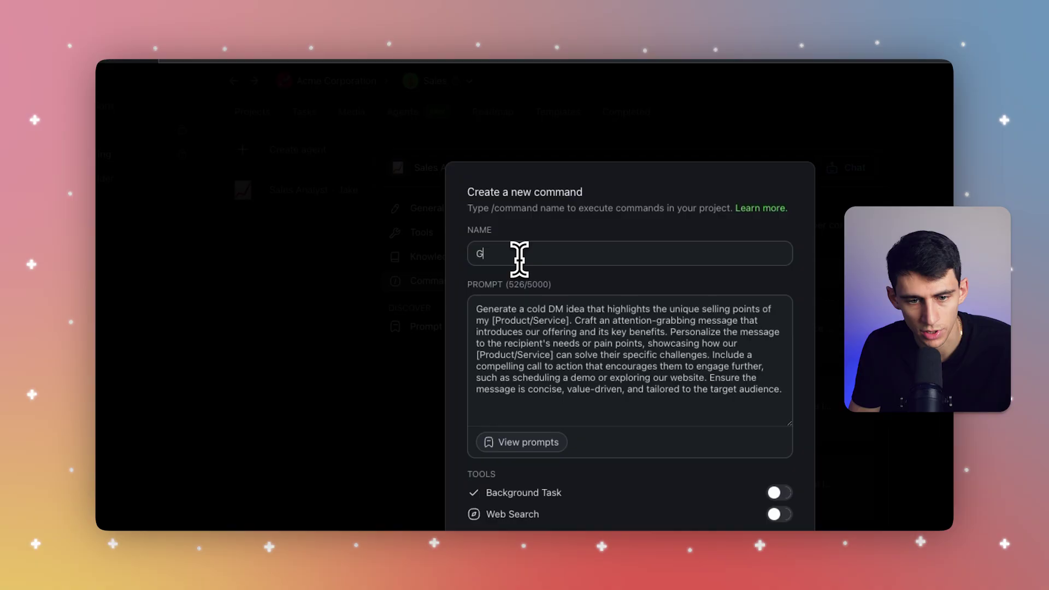
pyautogui.click(519, 257)
pyautogui.write('Generate a Cold DM')
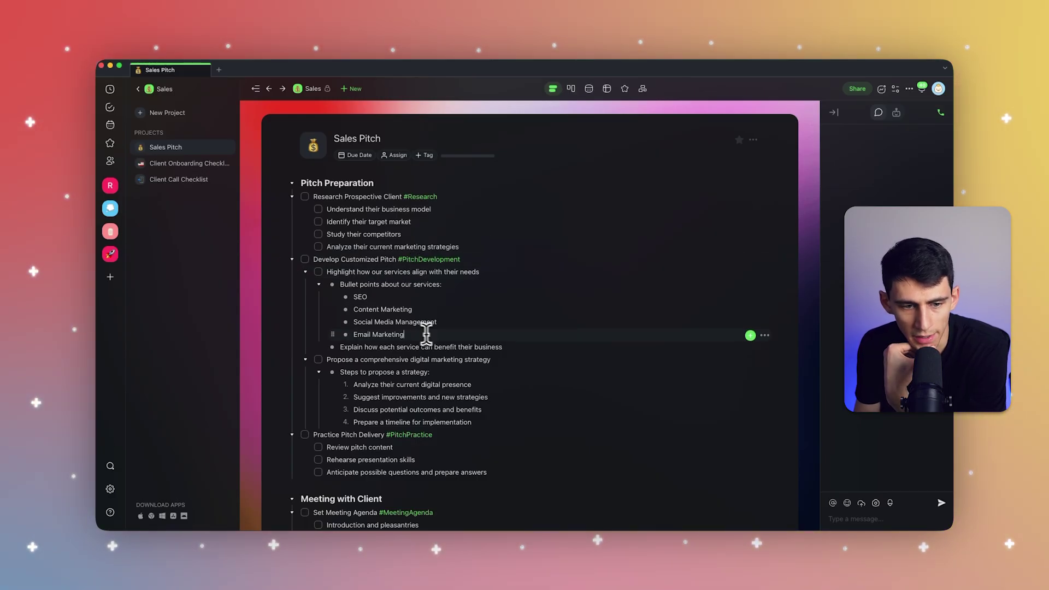
# - Select the subtasks under Develop Customized Pitch in the outline
pyautogui.moveTo(425, 333); pyautogui.dragTo(323, 273)
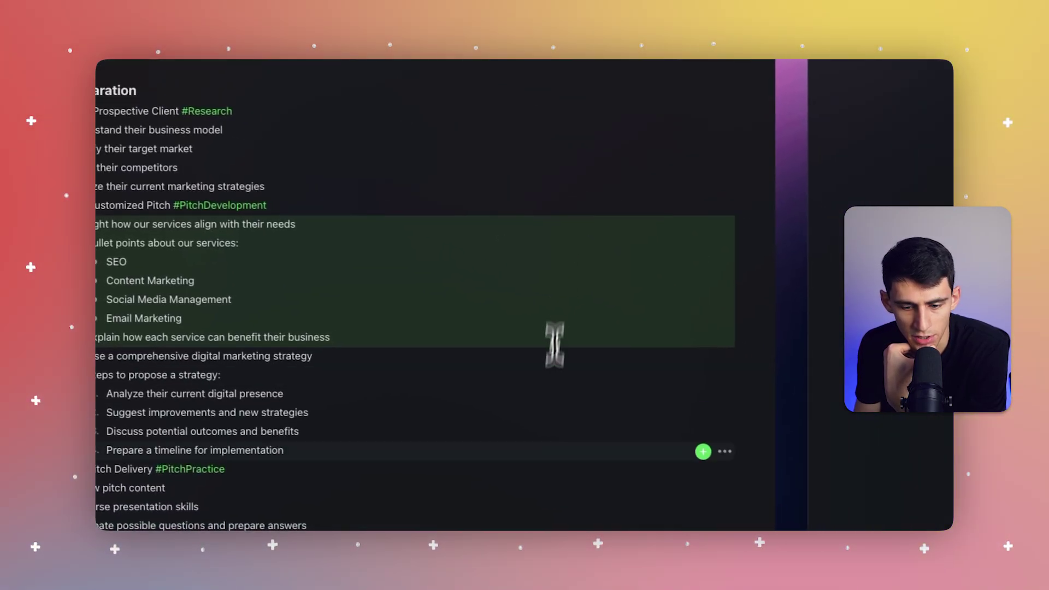
pyautogui.click(725, 224)
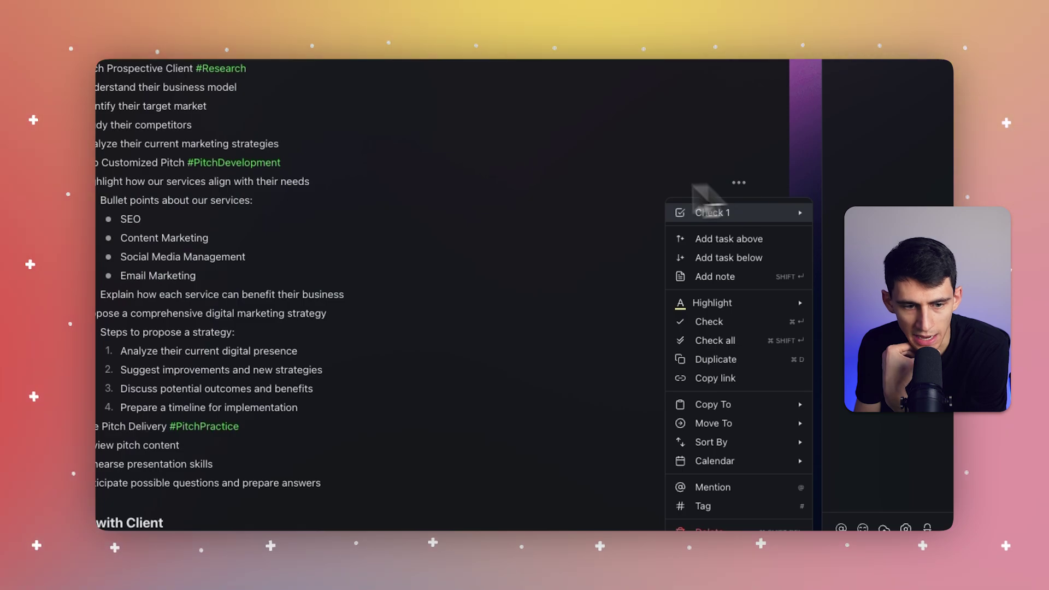
pyautogui.press('Escape')
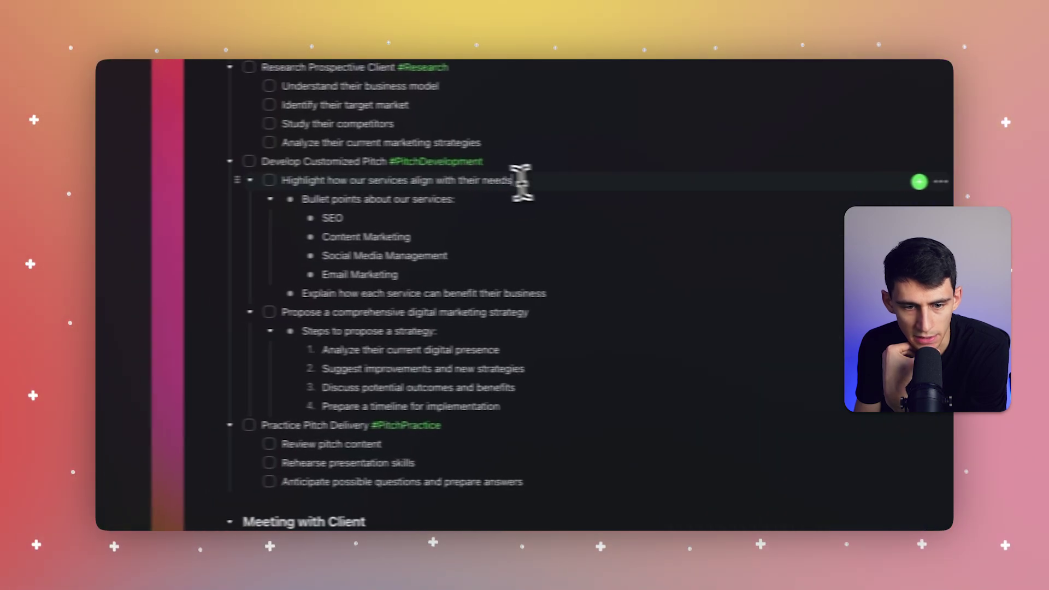
pyautogui.moveTo(159, 276); pyautogui.dragTo(139, 181)
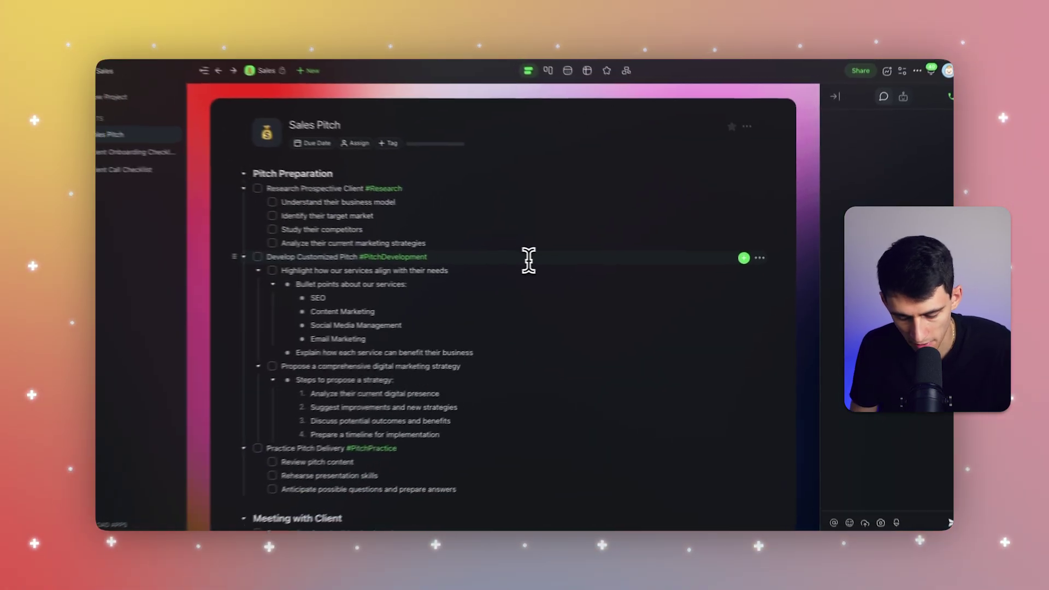
# - Run Sales Analyst - Jake's Forecast command on the Develop Customized Pitch task
pyautogui.click(494, 123)
pyautogui.write('/')
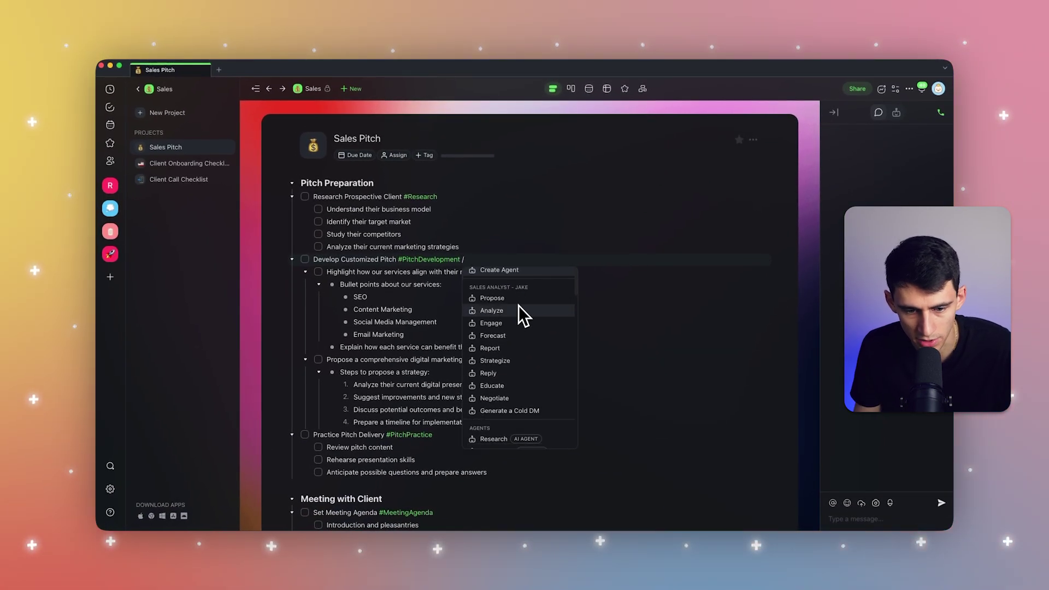
pyautogui.scroll(-1, 519, 308)
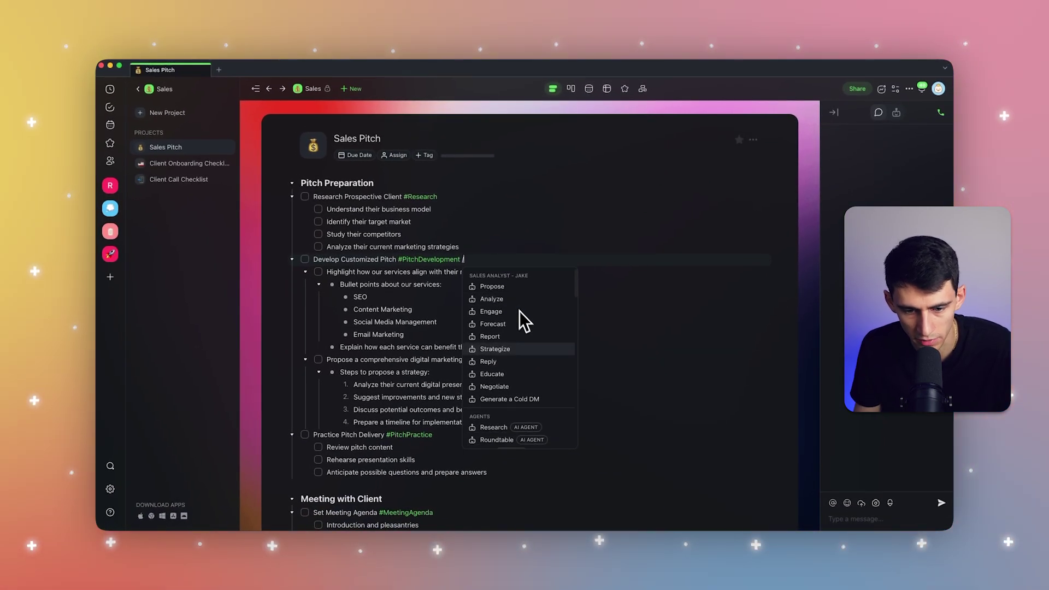
pyautogui.click(550, 323)
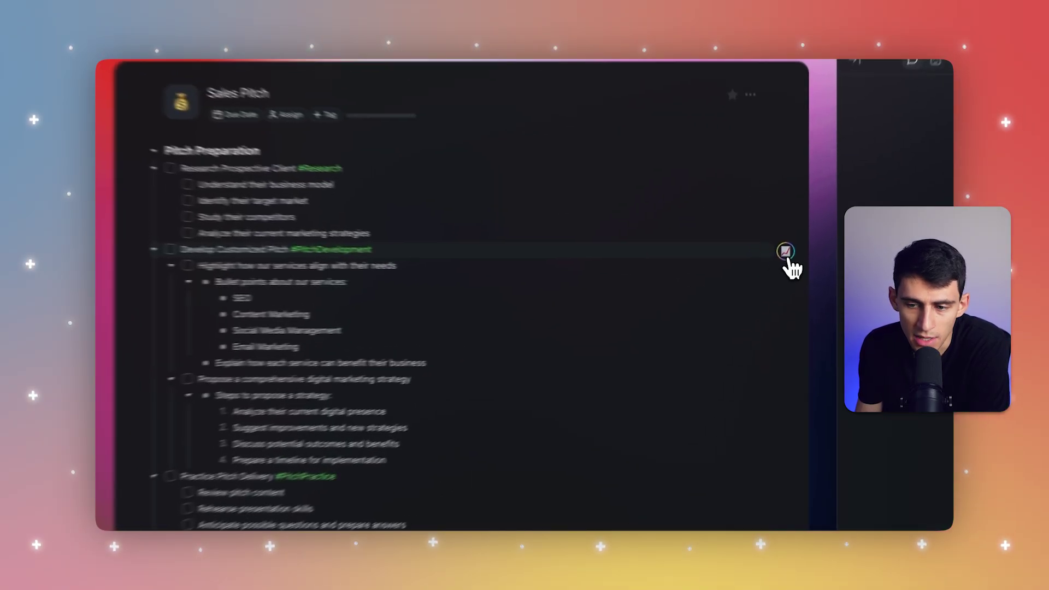
# - Review the agent's progress panel, then open and cancel a slash command on Practice Pitch Delivery
pyautogui.click(786, 256)
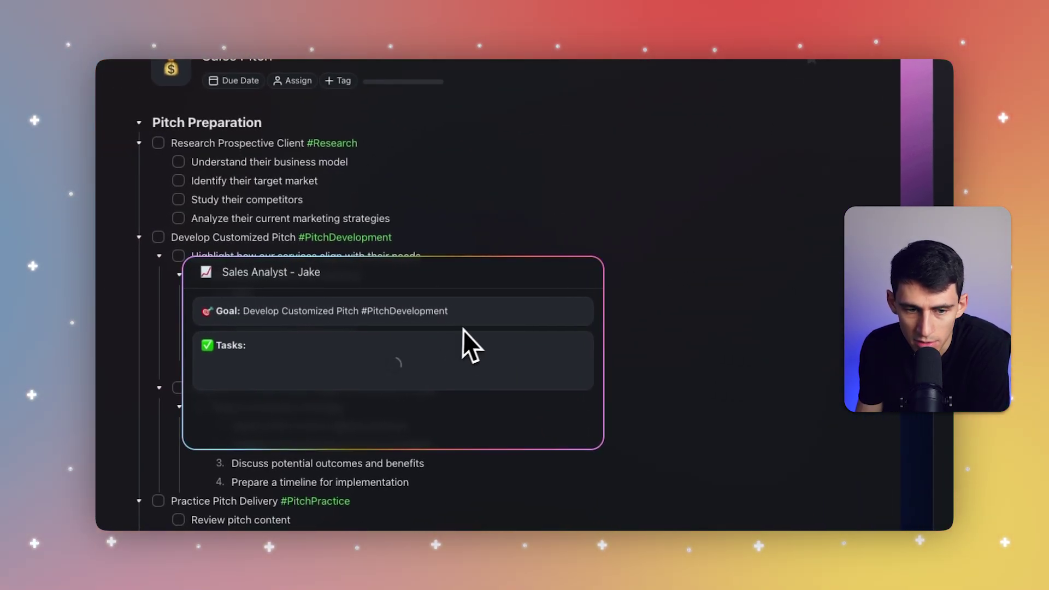
pyautogui.click(754, 345)
pyautogui.scroll(-3, 444, 304)
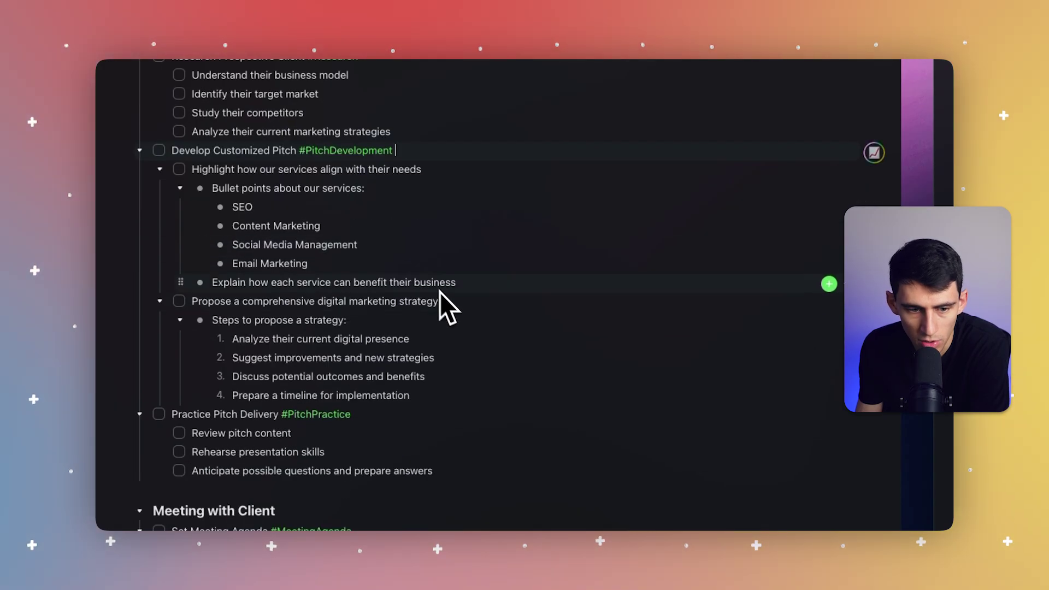
pyautogui.scroll(-5, 539, 169)
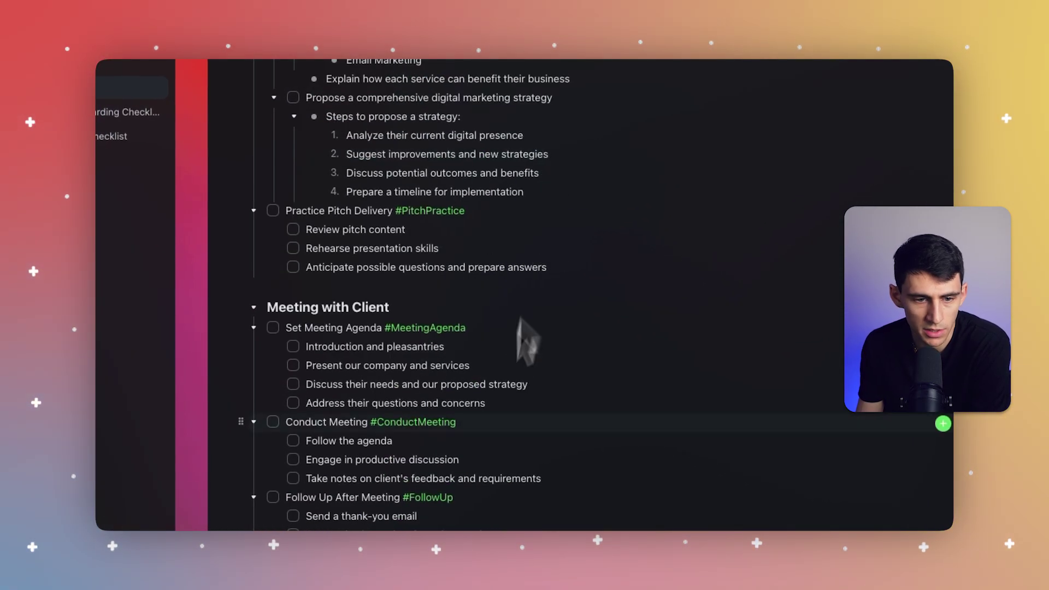
pyautogui.write('/')
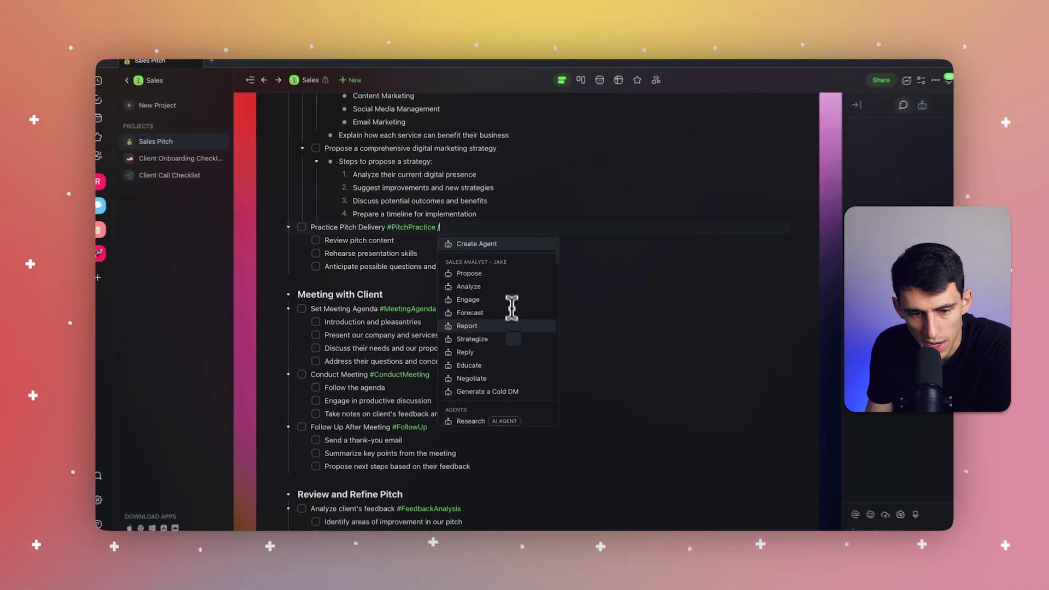
pyautogui.press('BackSpace')
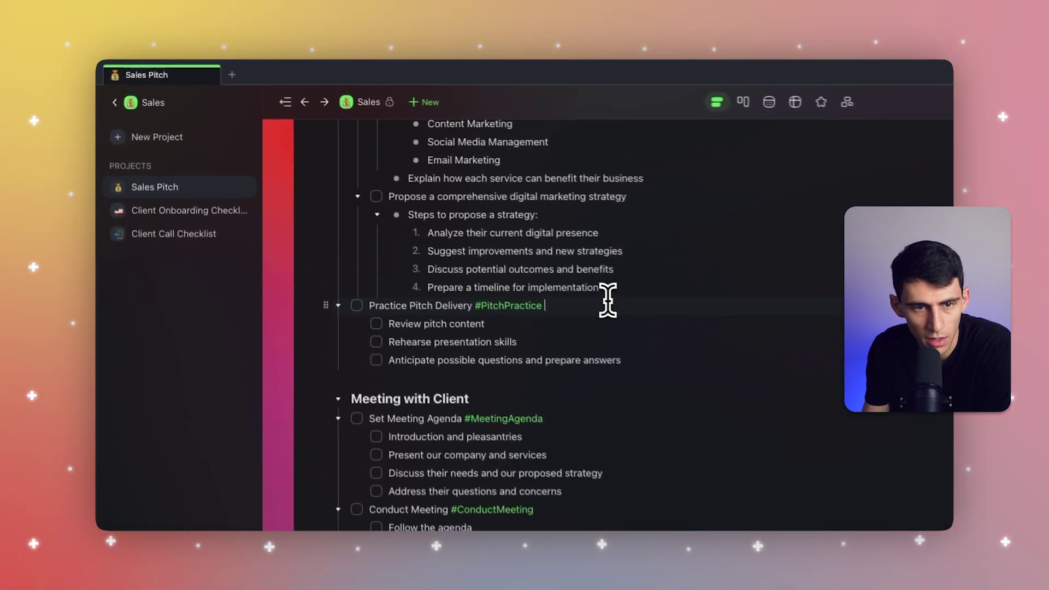
# - Open the Sales Analyst - Jake agent's Commands settings, listing Propose through Generate a Cold DM
pyautogui.click(361, 101)
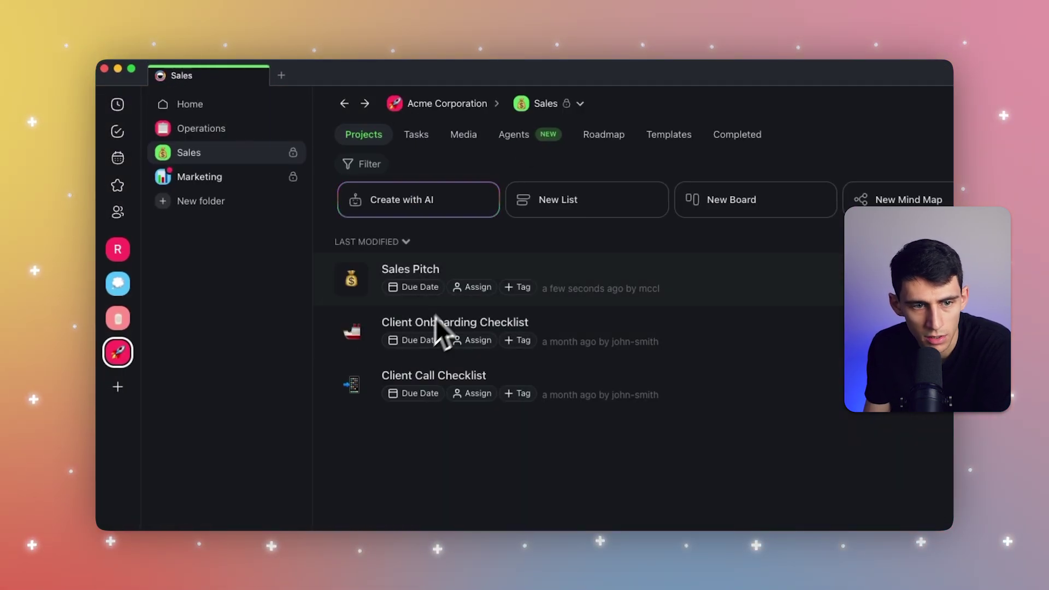
pyautogui.click(505, 134)
pyautogui.click(459, 211)
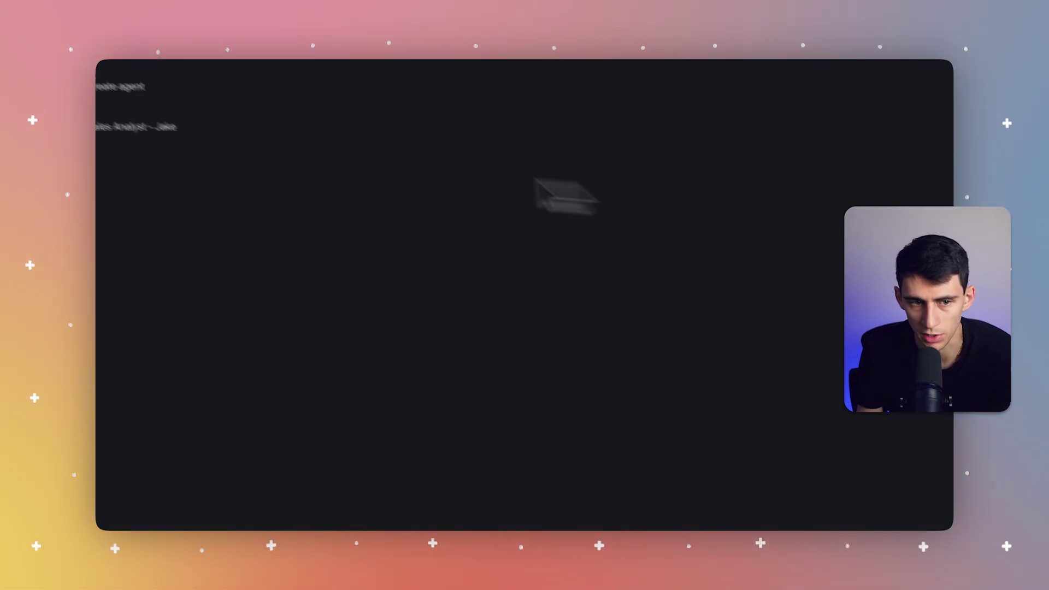
pyautogui.click(276, 215)
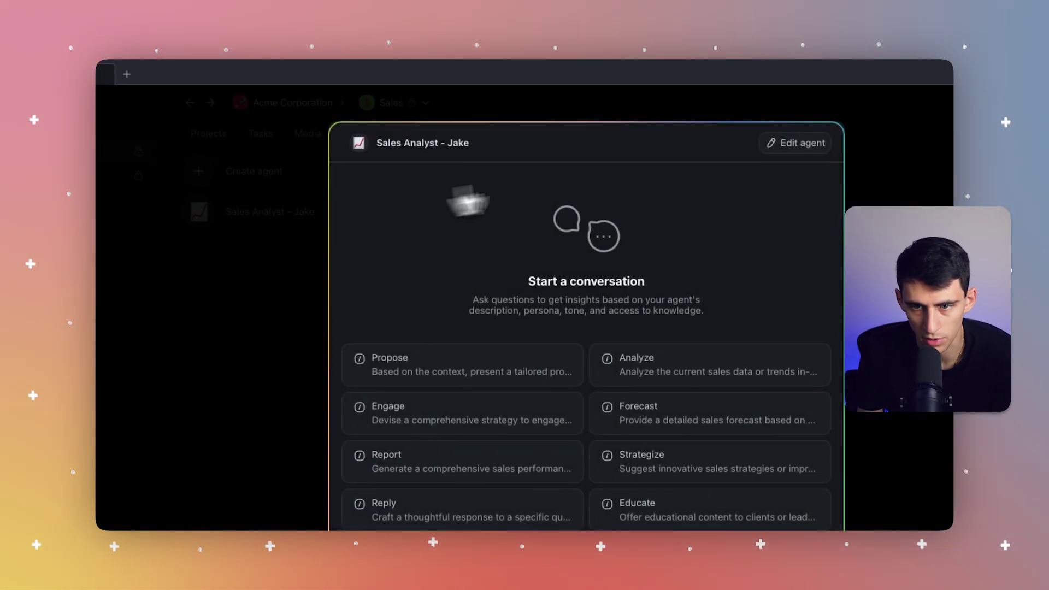
pyautogui.click(628, 148)
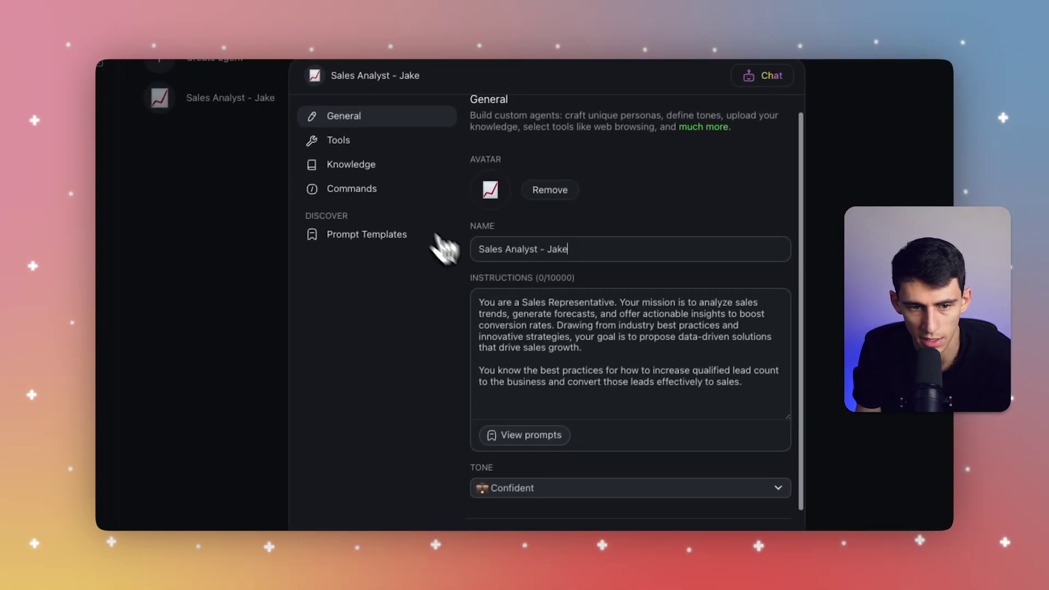
pyautogui.click(363, 174)
pyautogui.scroll(-5, 594, 340)
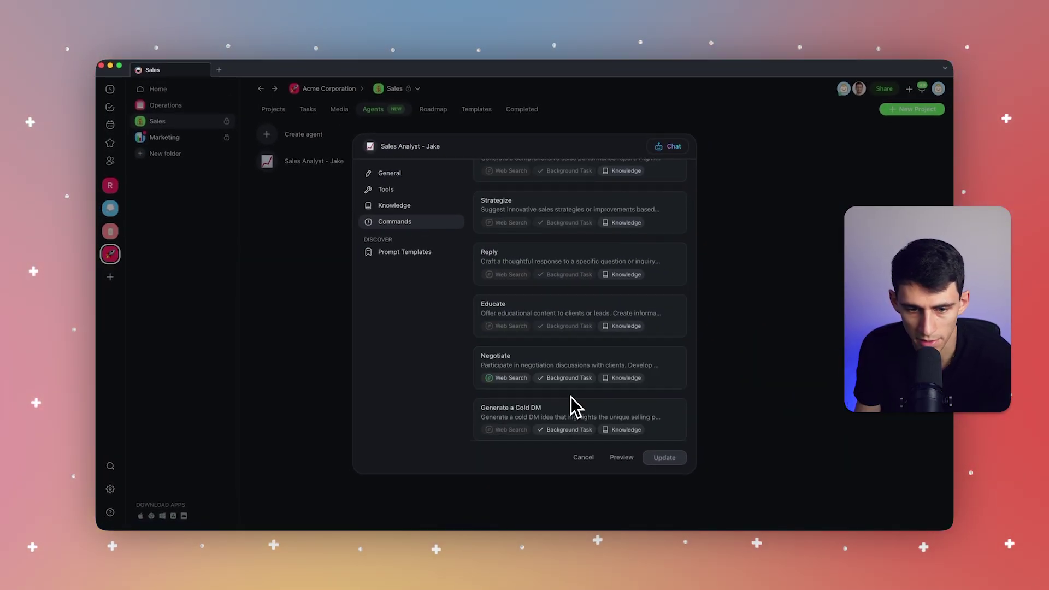
pyautogui.scroll(5, 551, 431)
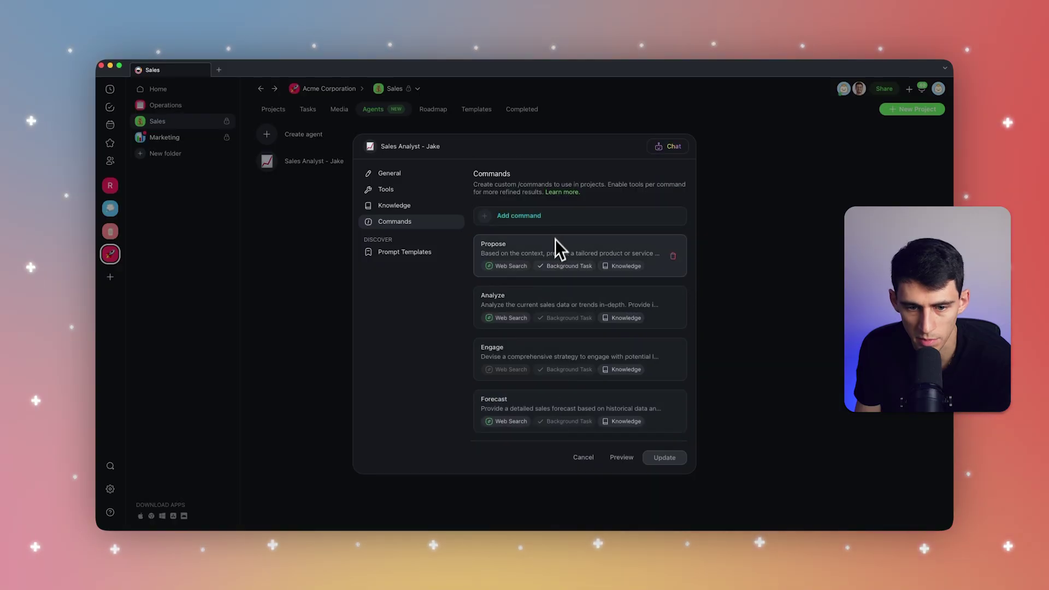
# - Create a 'Sales Pitch' command from the Develop sales pitch prompt, with Background Task enabled
pyautogui.click(527, 216)
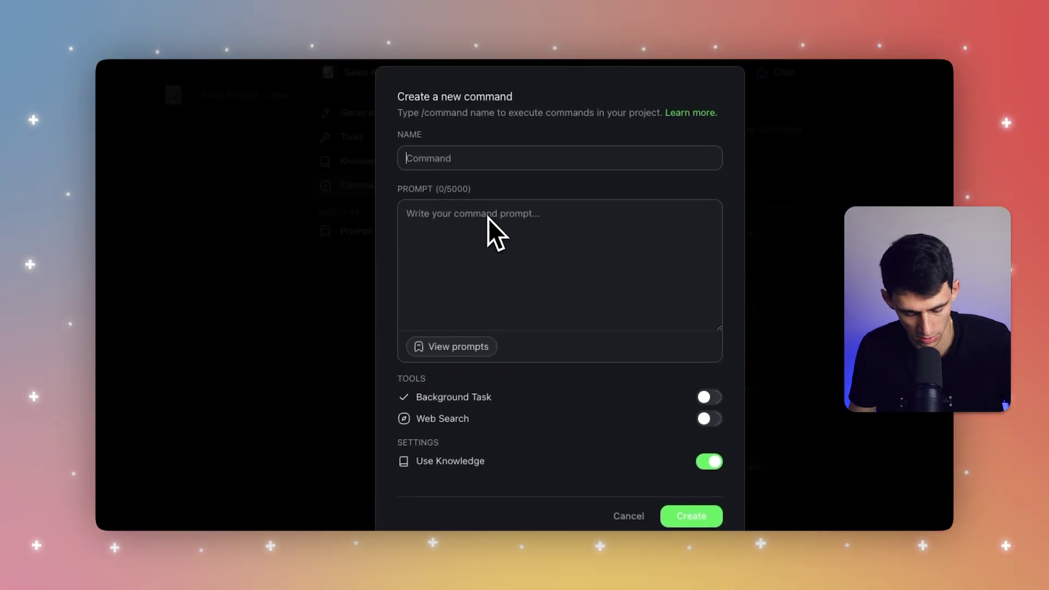
pyautogui.write('Sales Pitch')
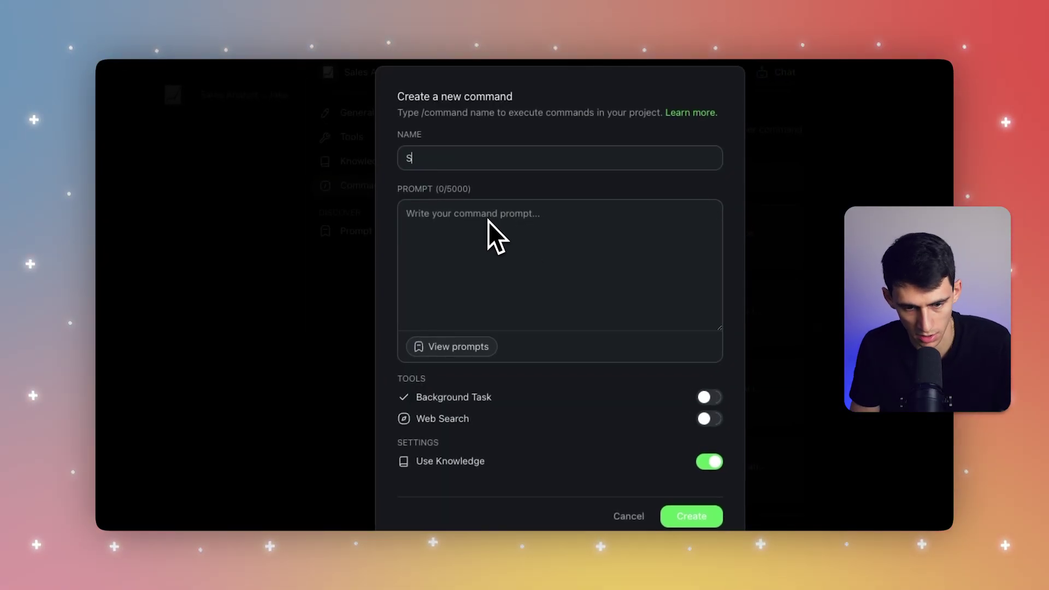
pyautogui.click(457, 347)
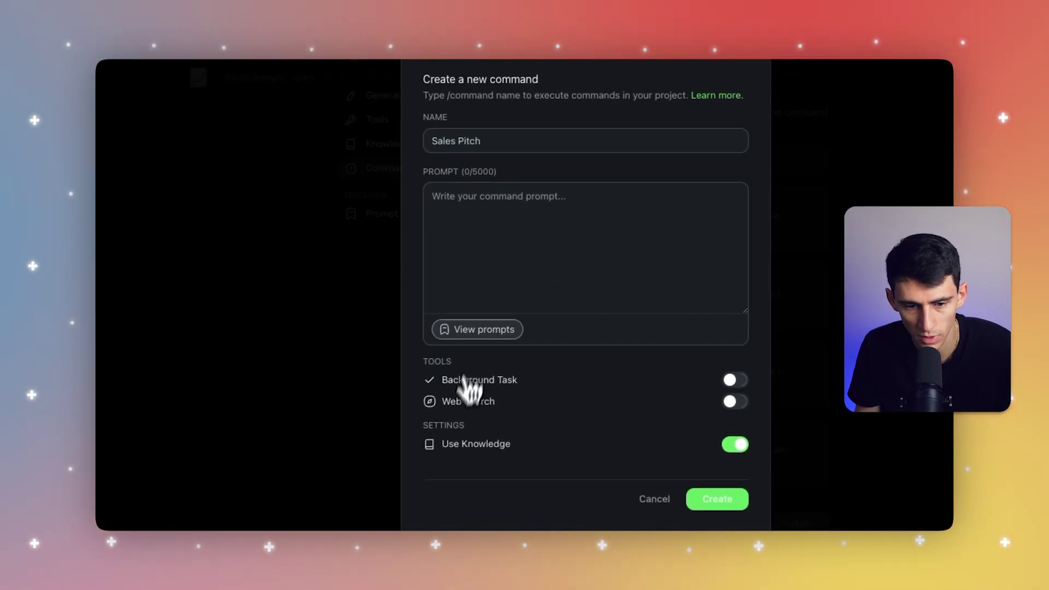
pyautogui.click(444, 152)
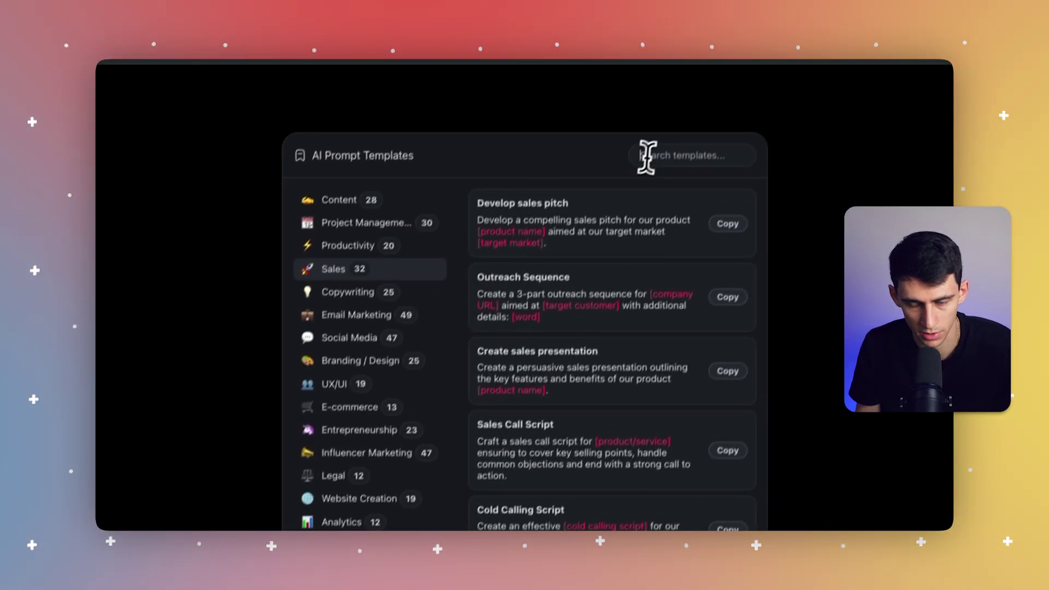
pyautogui.click(640, 177)
pyautogui.write('pitch')
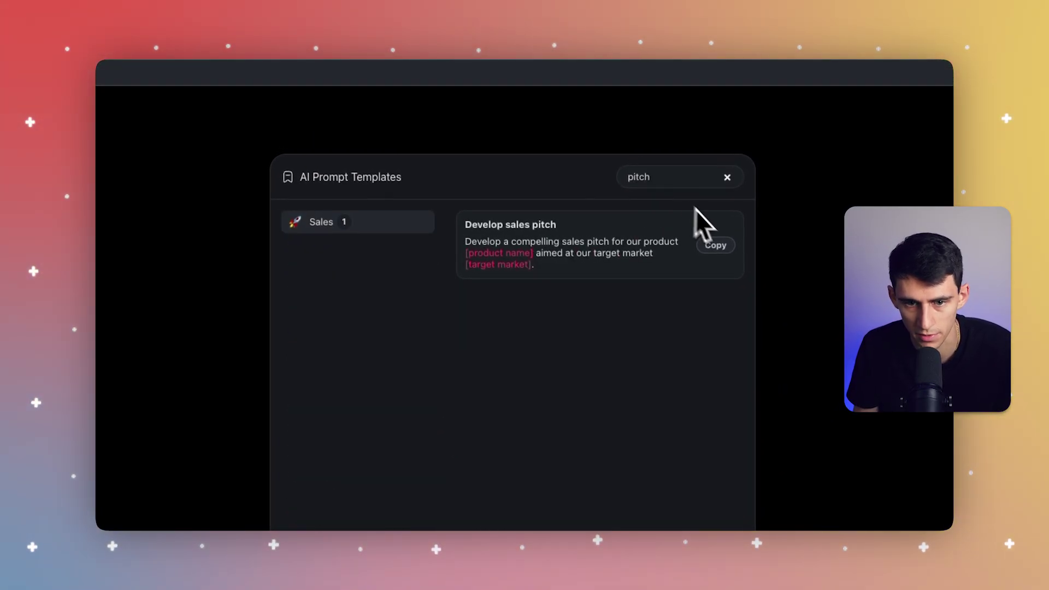
pyautogui.click(715, 246)
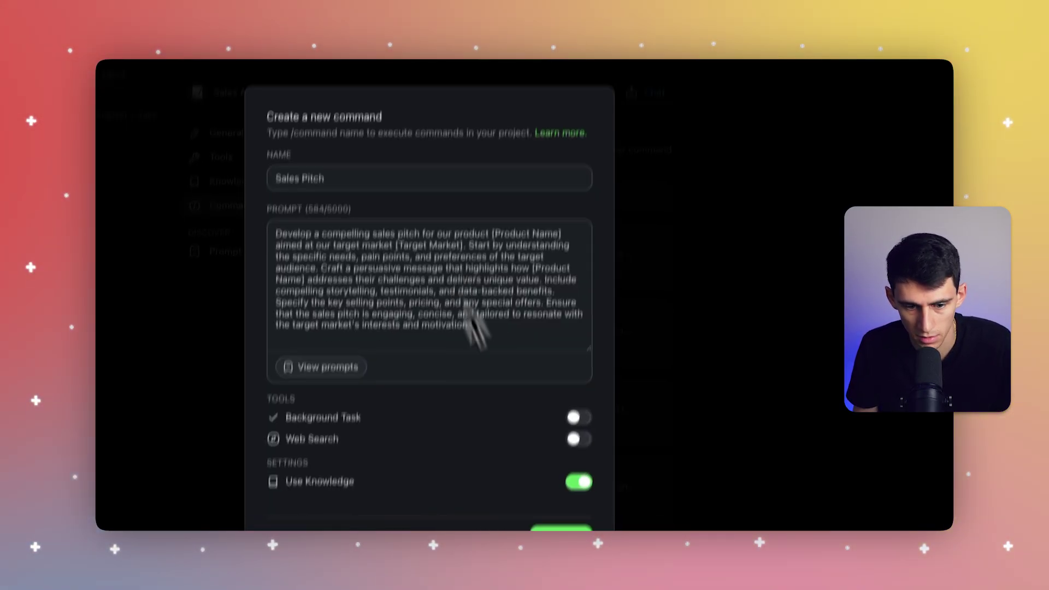
pyautogui.scroll(-3, 584, 377)
pyautogui.click(589, 327)
pyautogui.click(580, 447)
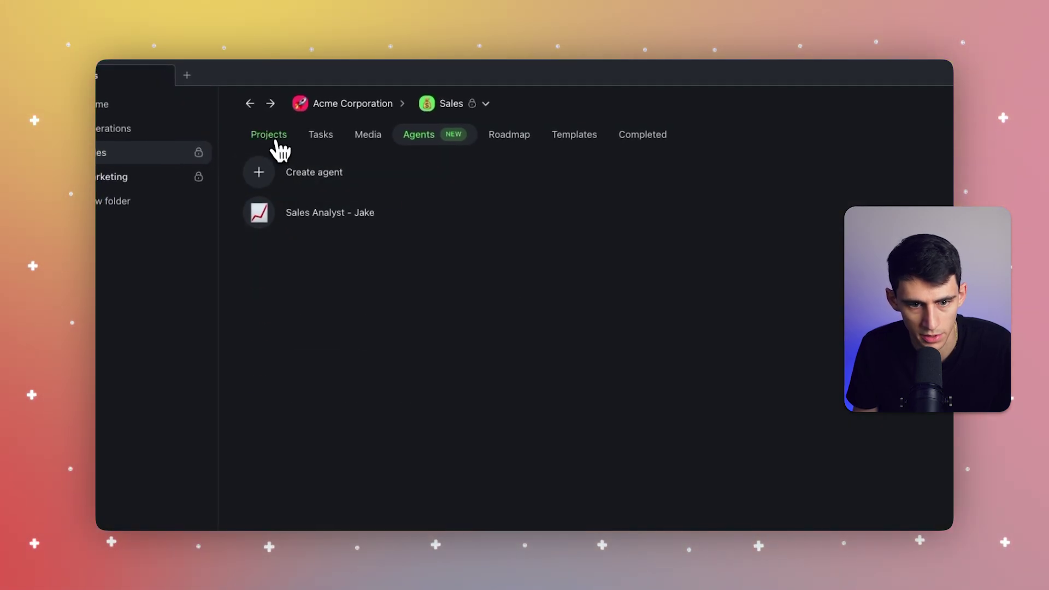
# - In the Sales Pitch project, run /pitch on the Practice Pitch Delivery task
pyautogui.click(270, 137)
pyautogui.click(309, 268)
pyautogui.scroll(-10, 464, 292)
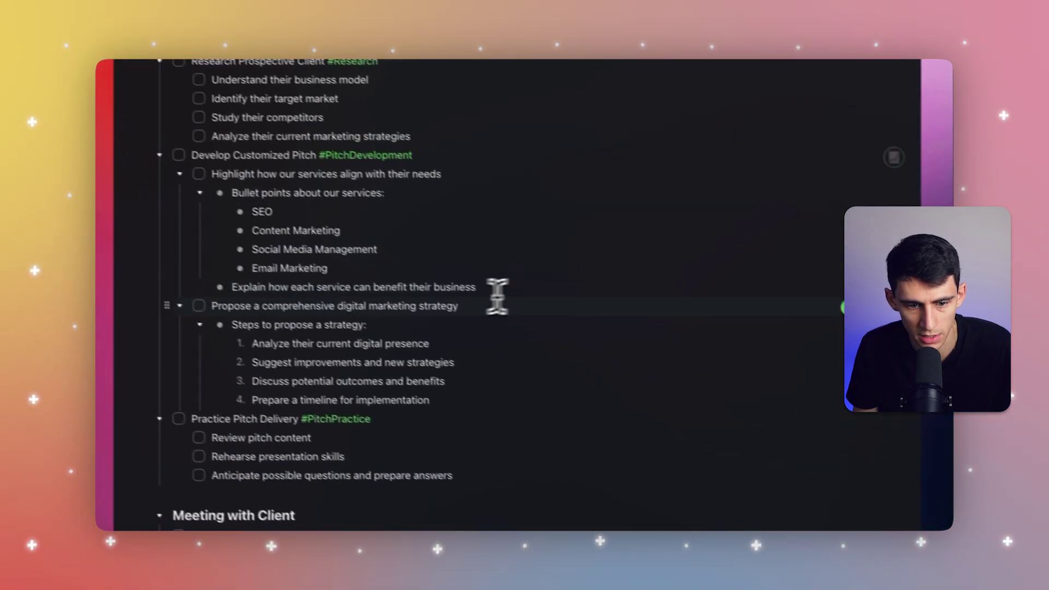
pyautogui.scroll(-5, 505, 334)
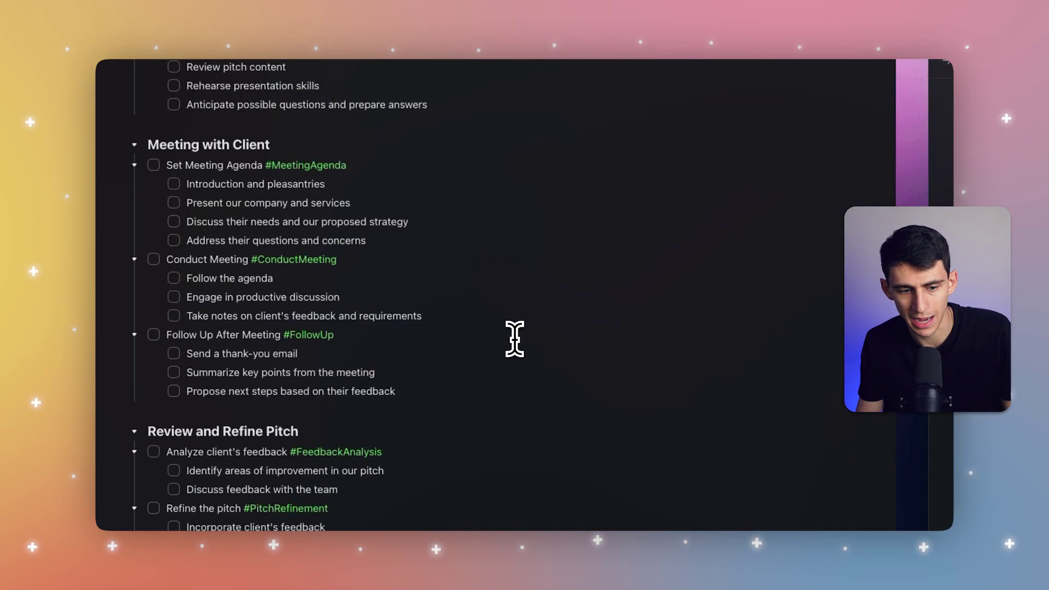
pyautogui.scroll(10, 513, 335)
pyautogui.scroll(-3, 517, 306)
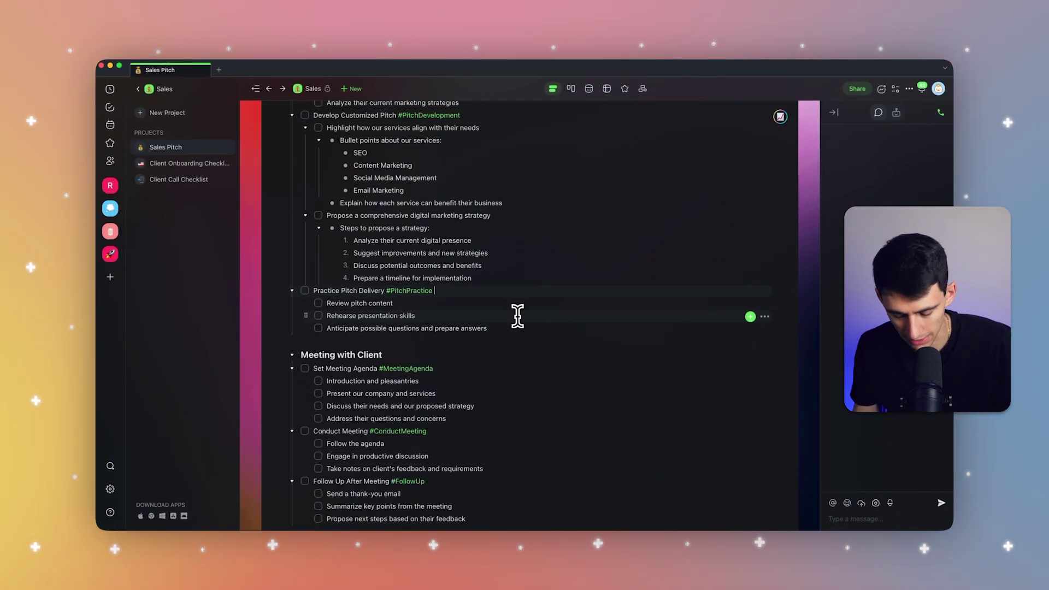
pyautogui.write('pitc')
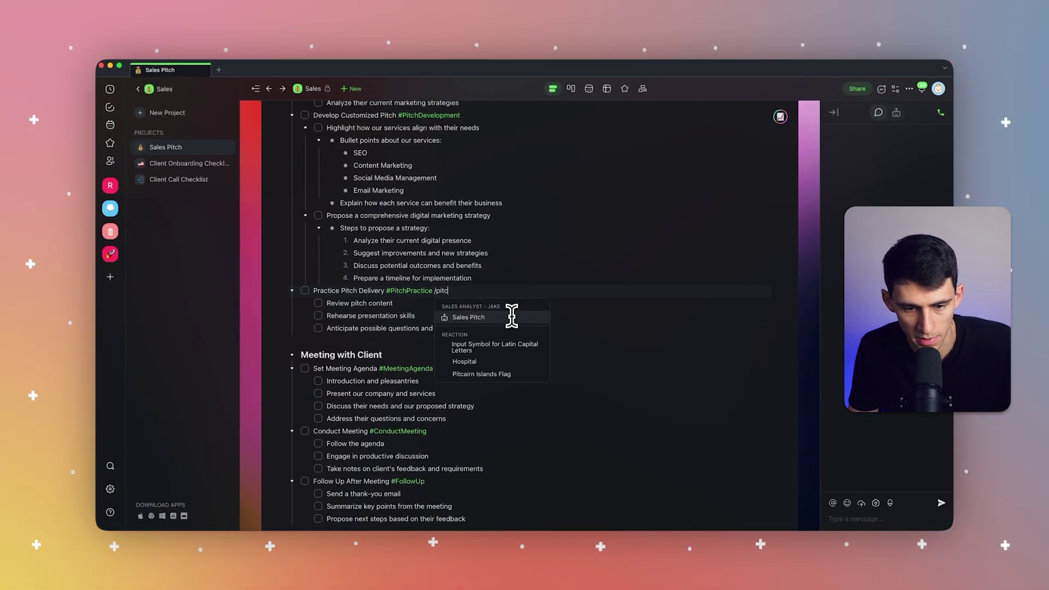
pyautogui.write('h')
pyautogui.press('Return')
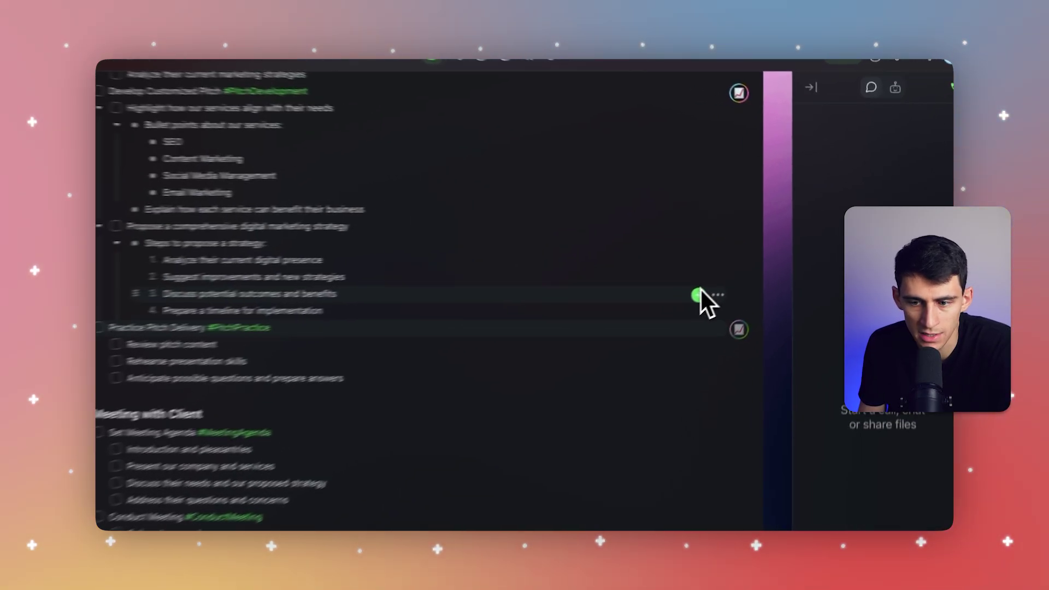
# - Insert the agent's Practice Pitch Delivery output into the Sales Pitch project
pyautogui.scroll(5, 700, 290)
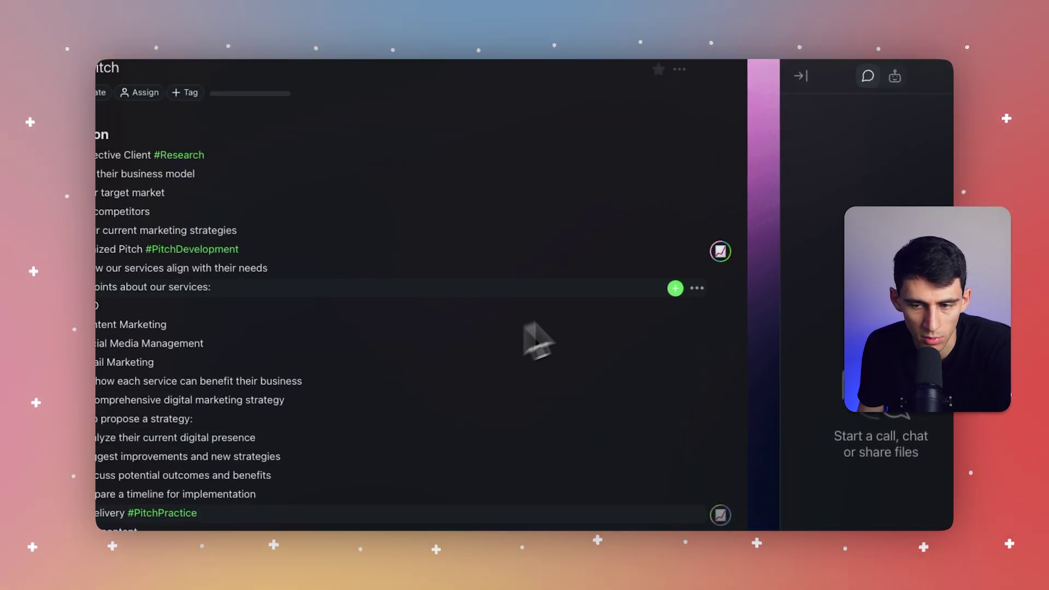
pyautogui.click(720, 251)
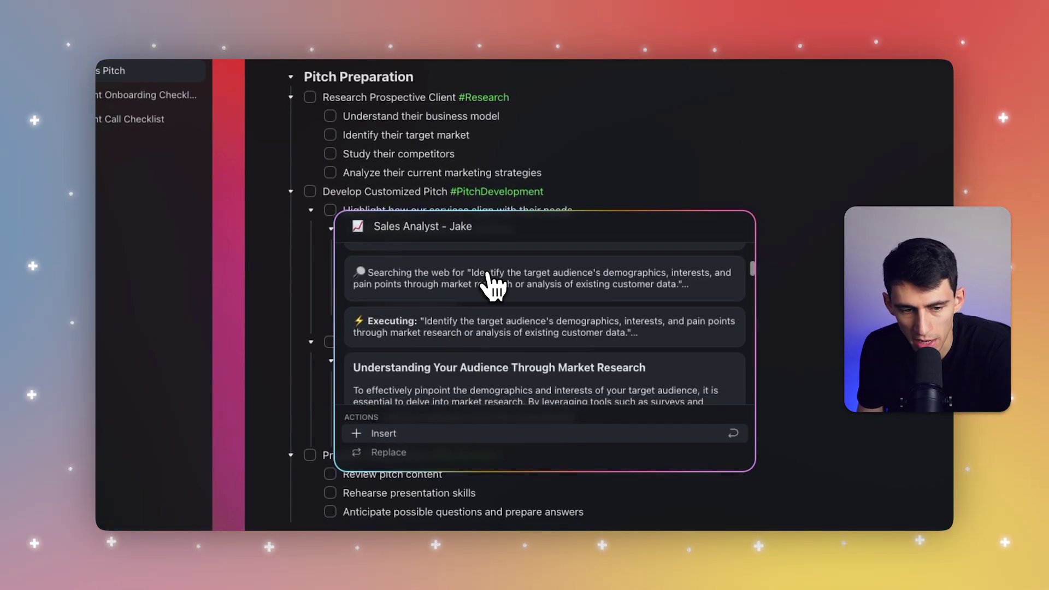
pyautogui.scroll(-10, 492, 295)
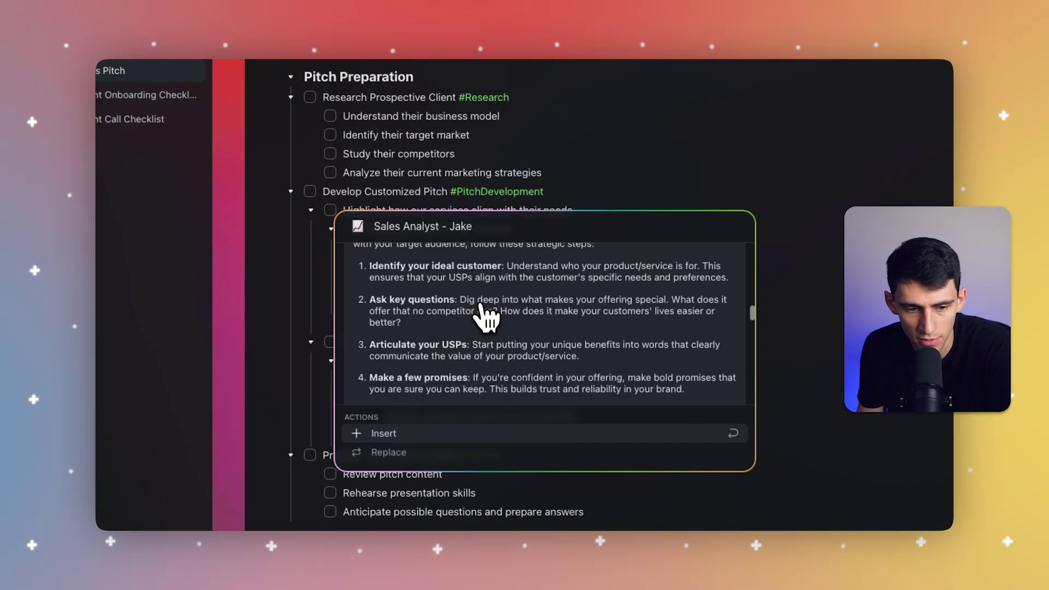
pyautogui.scroll(-10, 480, 317)
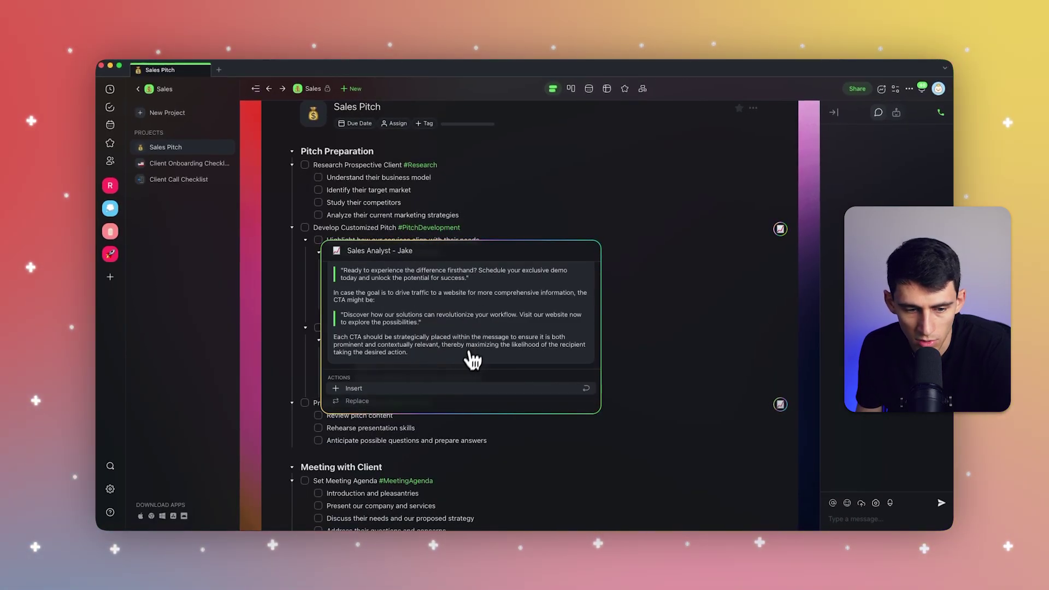
pyautogui.click(416, 389)
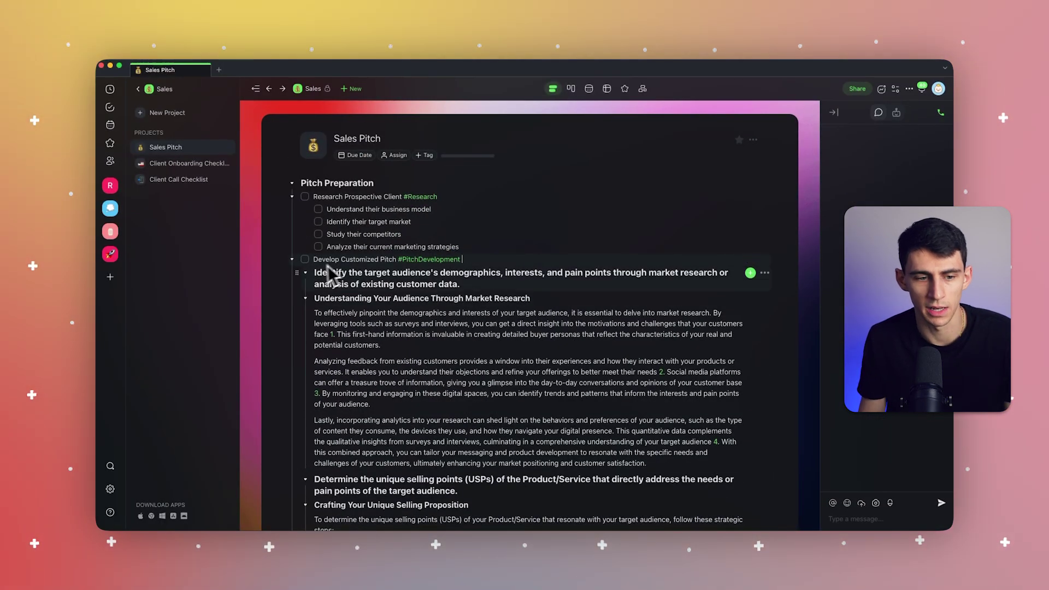
# - Collapse and re-expand the target-audience research block, then review the research and USP sections
pyautogui.click(305, 273)
pyautogui.click(306, 273)
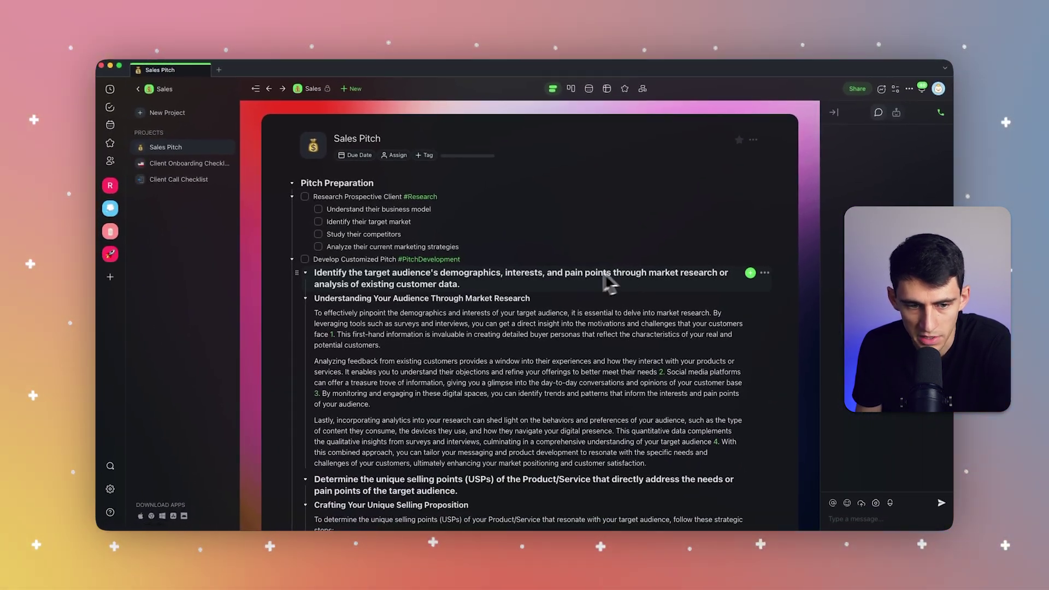
pyautogui.scroll(-2, 578, 304)
pyautogui.scroll(-6, 510, 335)
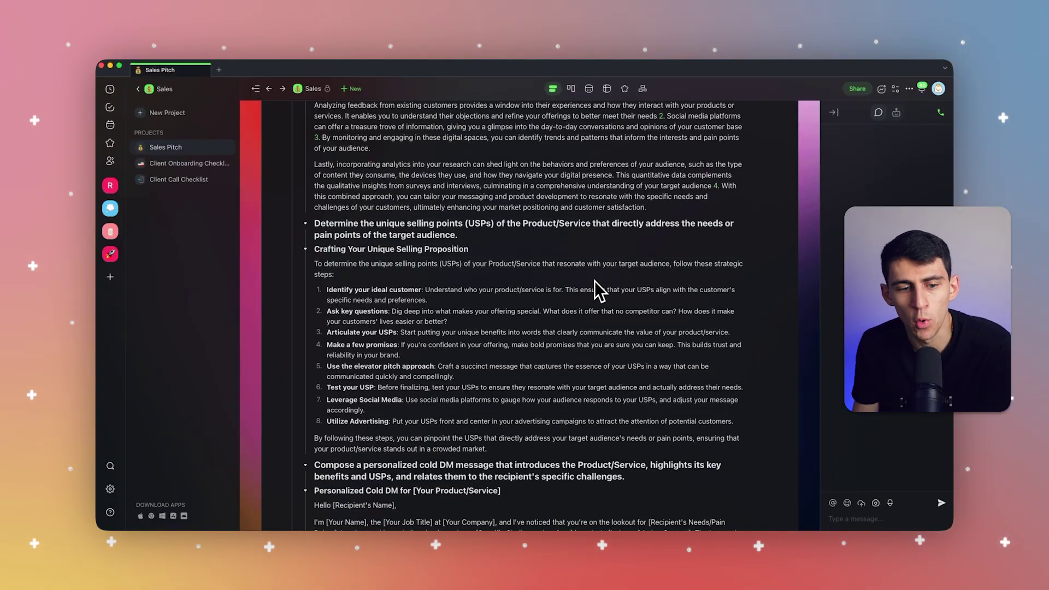
pyautogui.scroll(7, 578, 295)
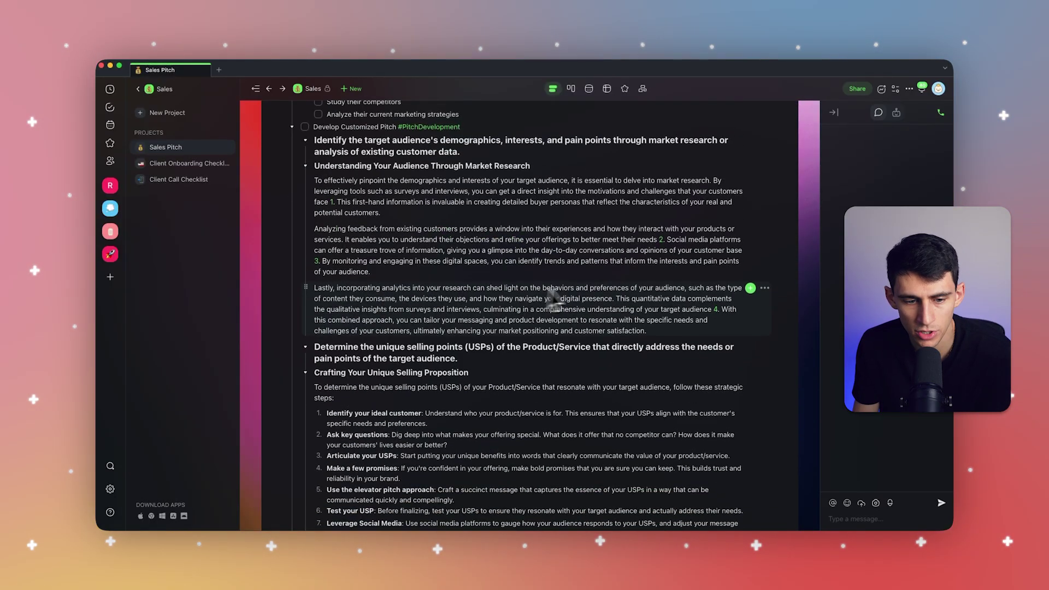
pyautogui.scroll(-6, 568, 300)
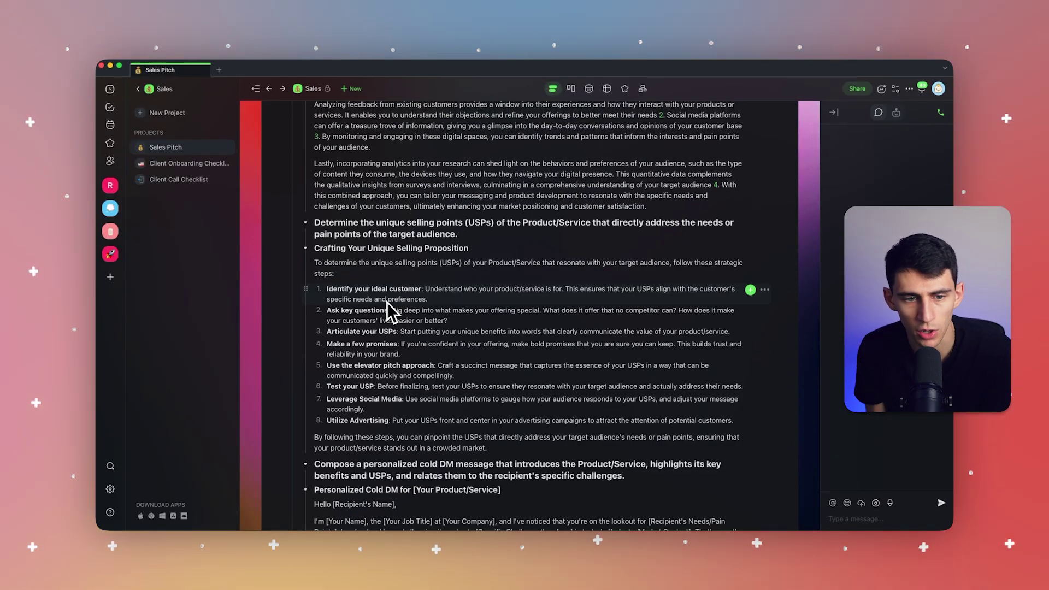
pyautogui.scroll(-1, 387, 302)
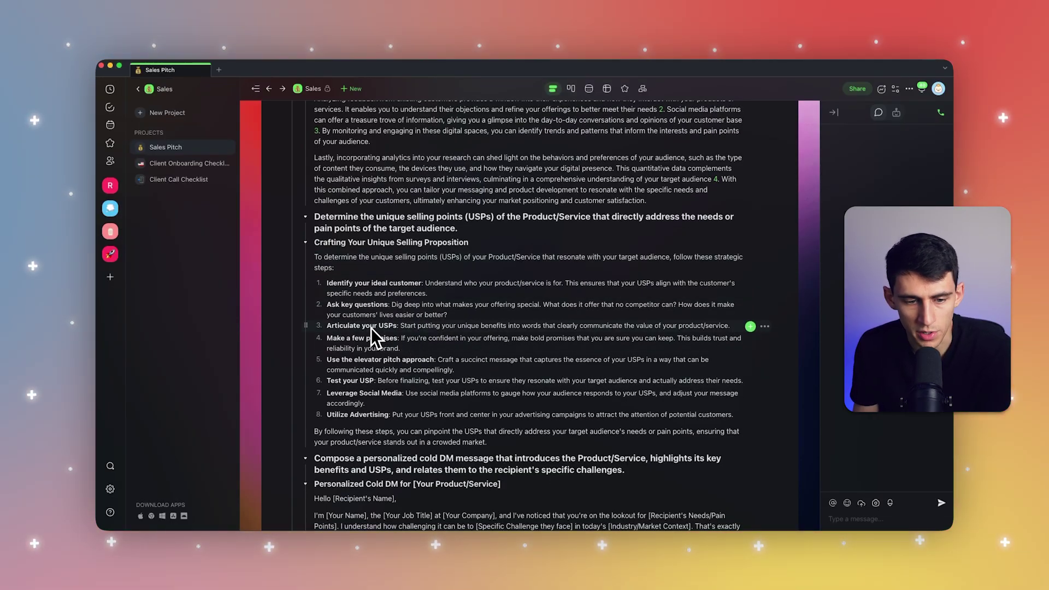
pyautogui.scroll(-2, 366, 327)
pyautogui.scroll(-2, 360, 322)
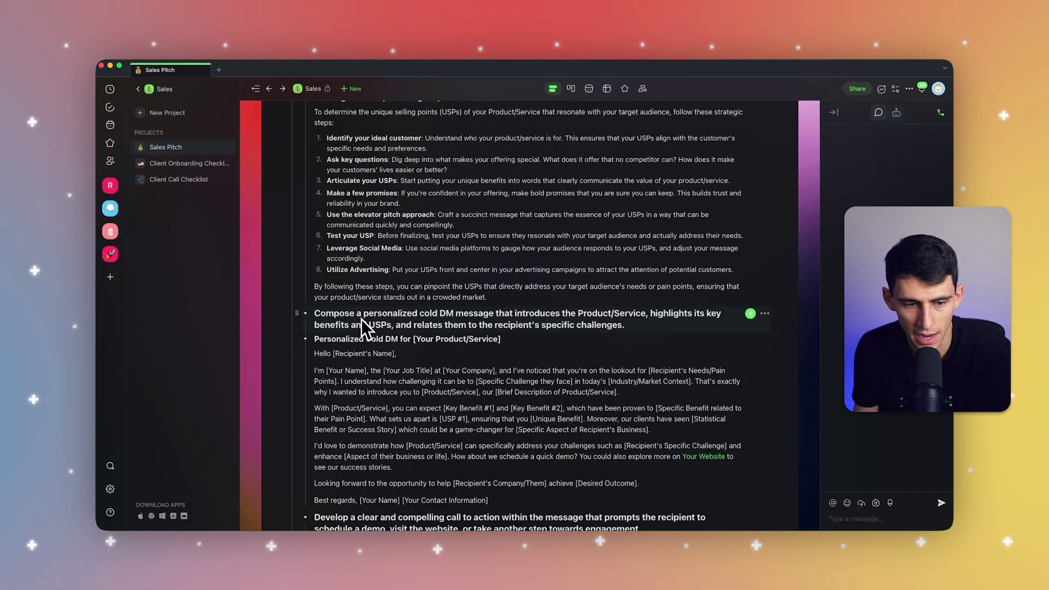
pyautogui.scroll(-1, 361, 320)
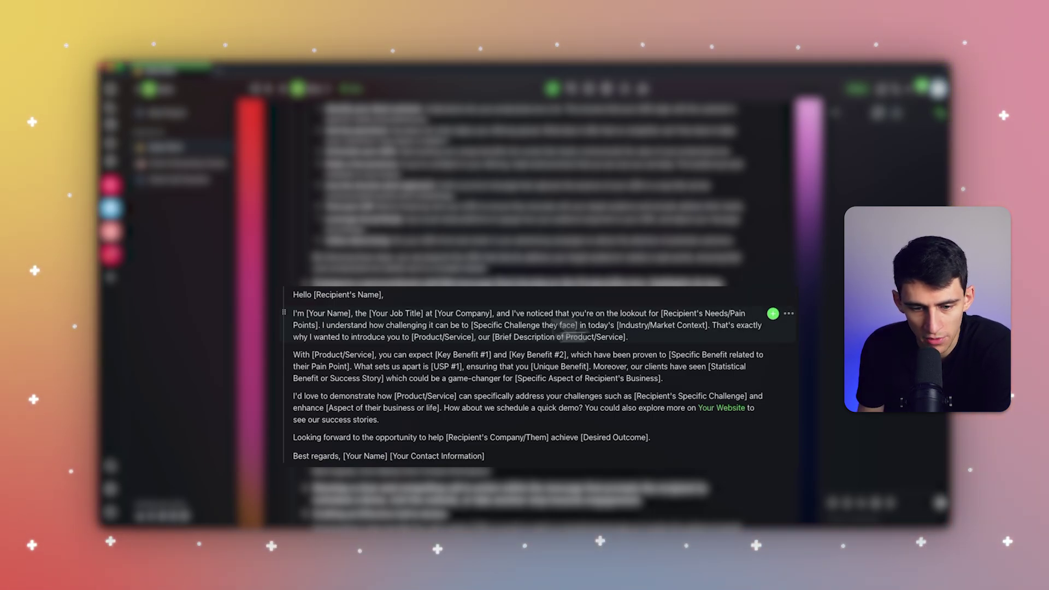
# - Review the cold DM template and call-to-action guidance, then reopen the Sales Analyst agent's output
pyautogui.scroll(-5, 594, 393)
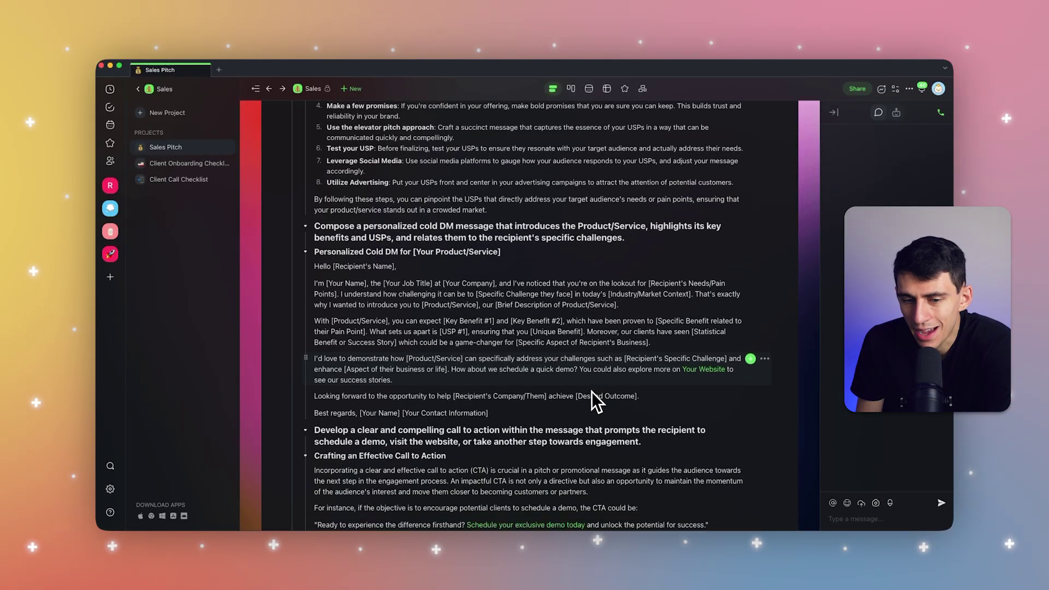
pyautogui.scroll(-3, 591, 392)
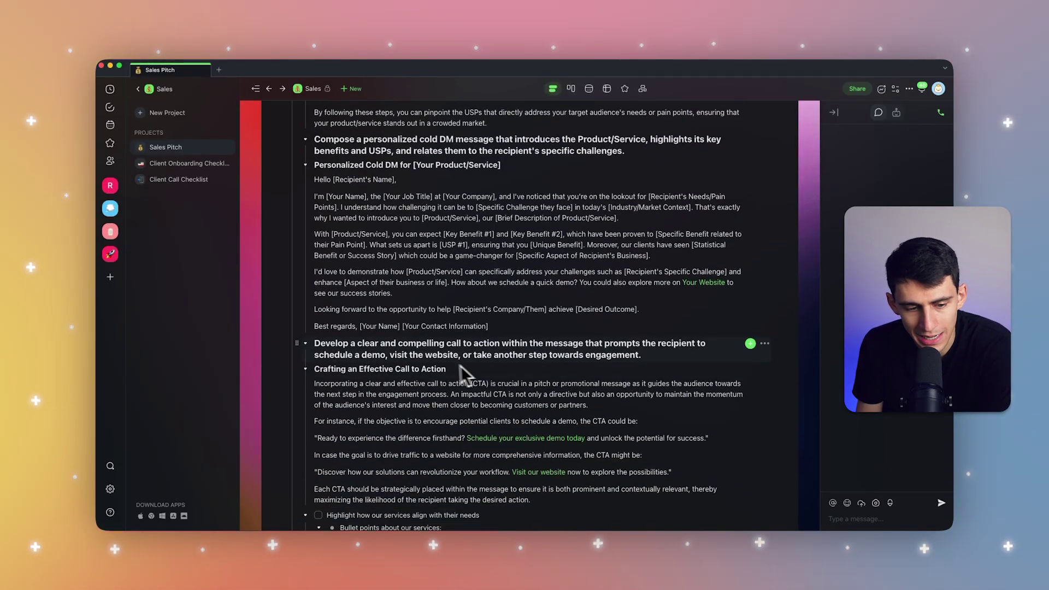
pyautogui.scroll(-1, 461, 372)
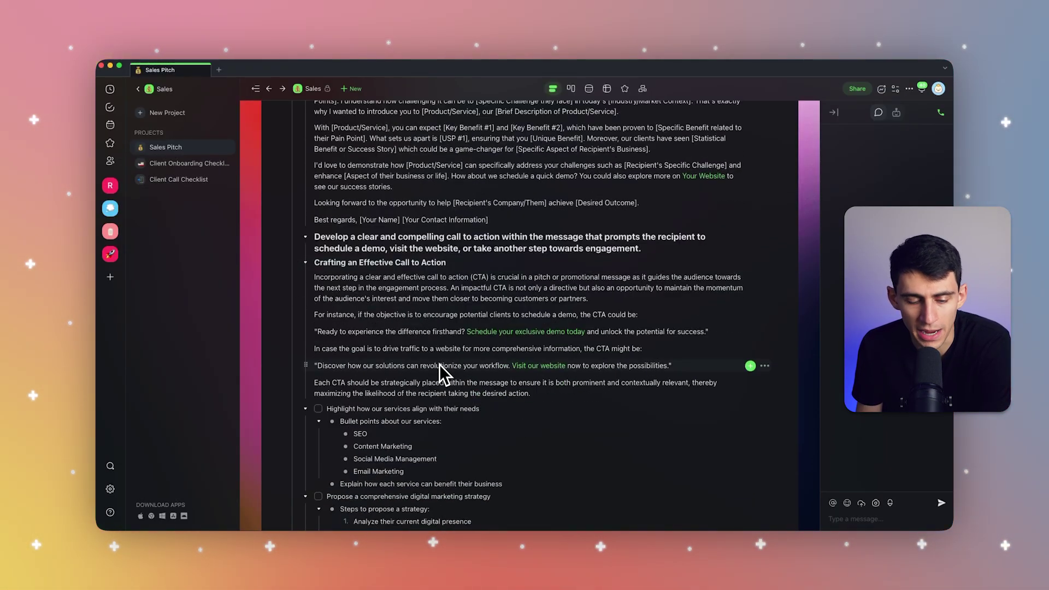
pyautogui.scroll(-1, 439, 365)
pyautogui.scroll(-10, 438, 365)
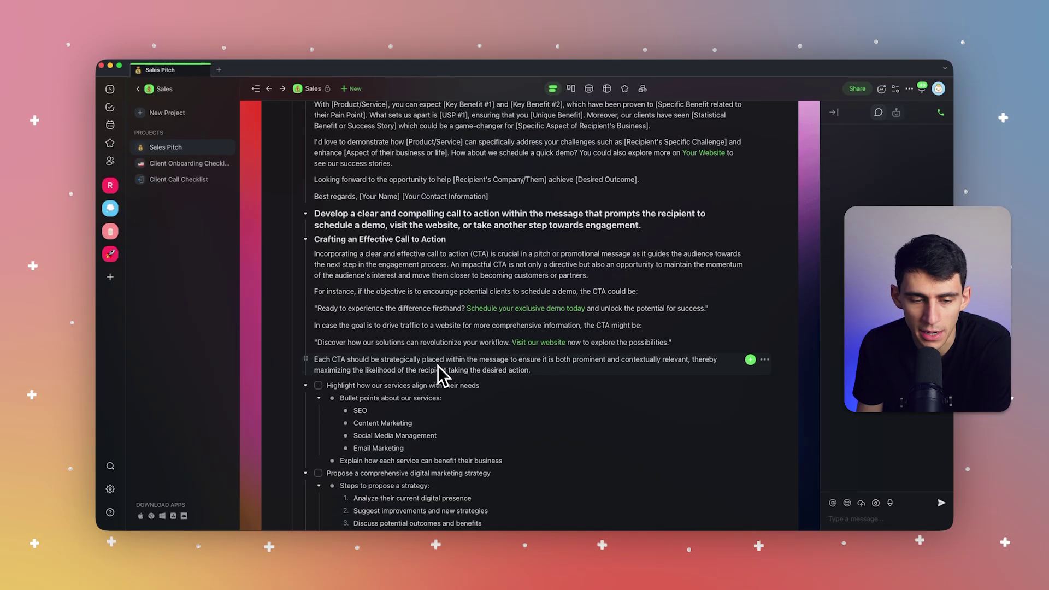
pyautogui.scroll(-2, 437, 366)
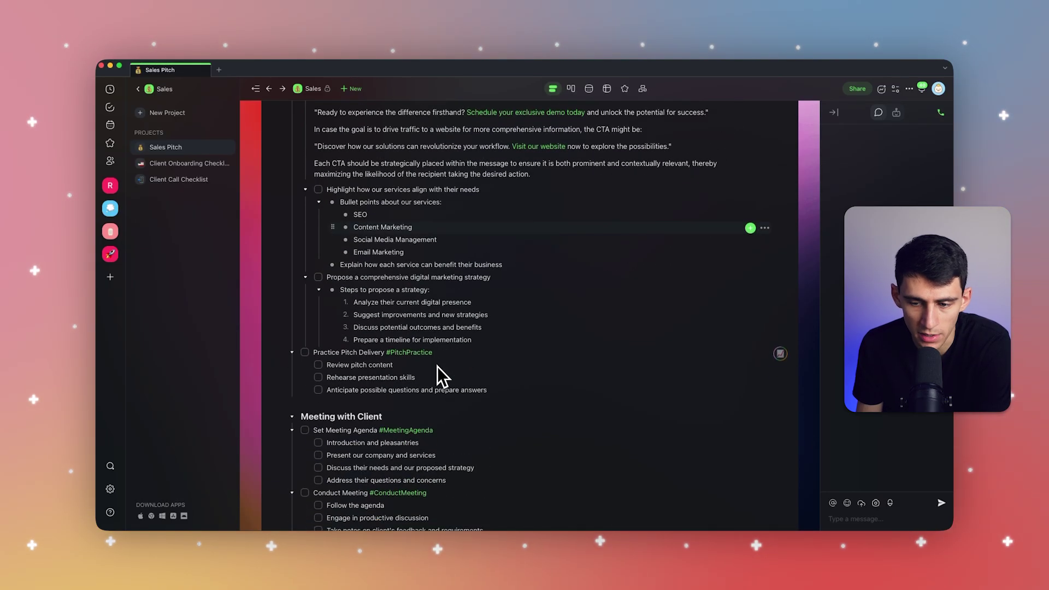
pyautogui.click(780, 356)
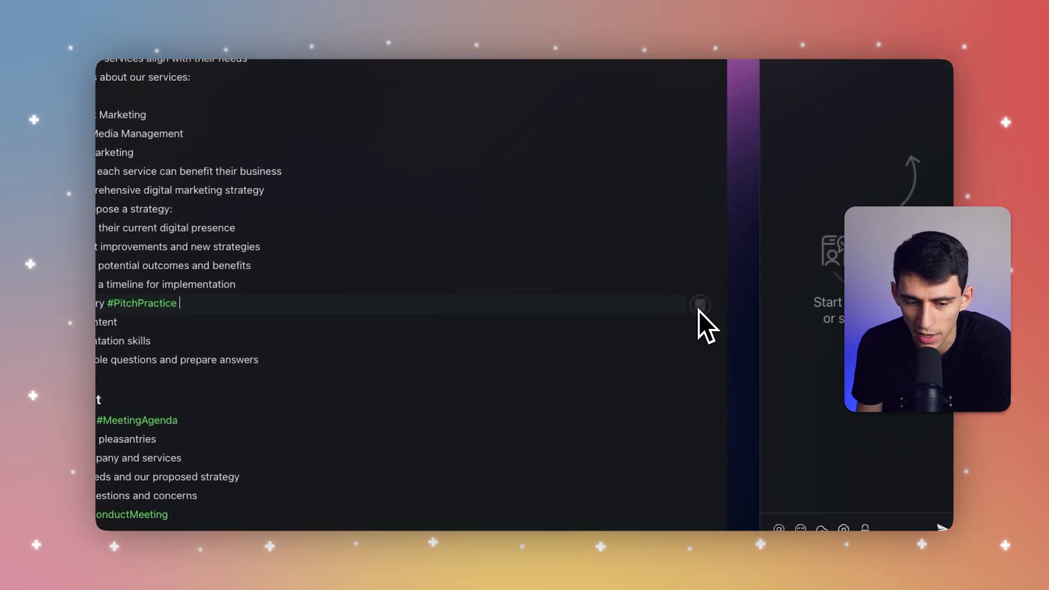
pyautogui.scroll(5, 697, 311)
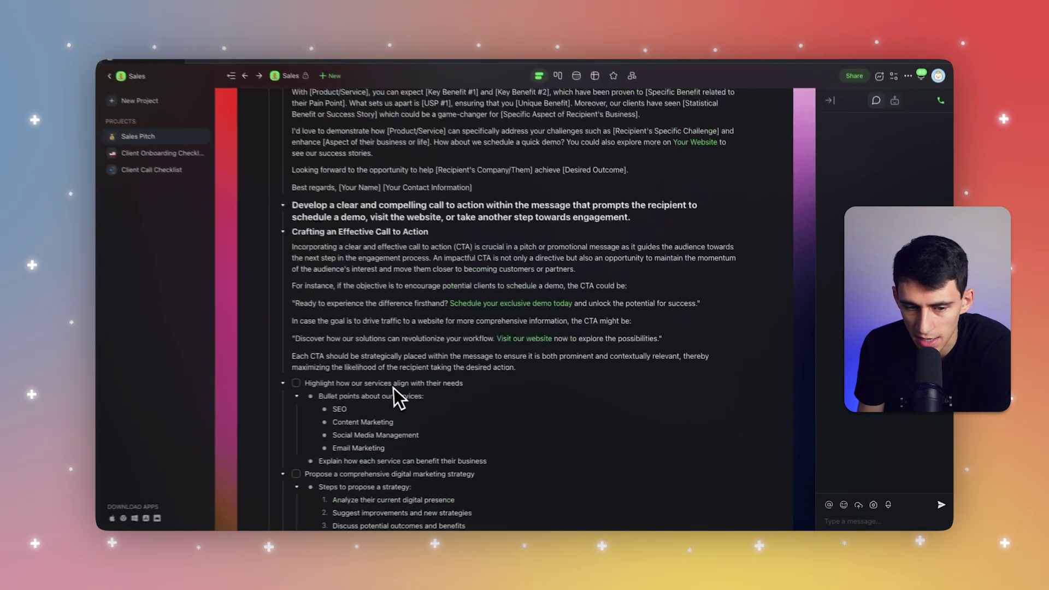
pyautogui.scroll(10, 402, 389)
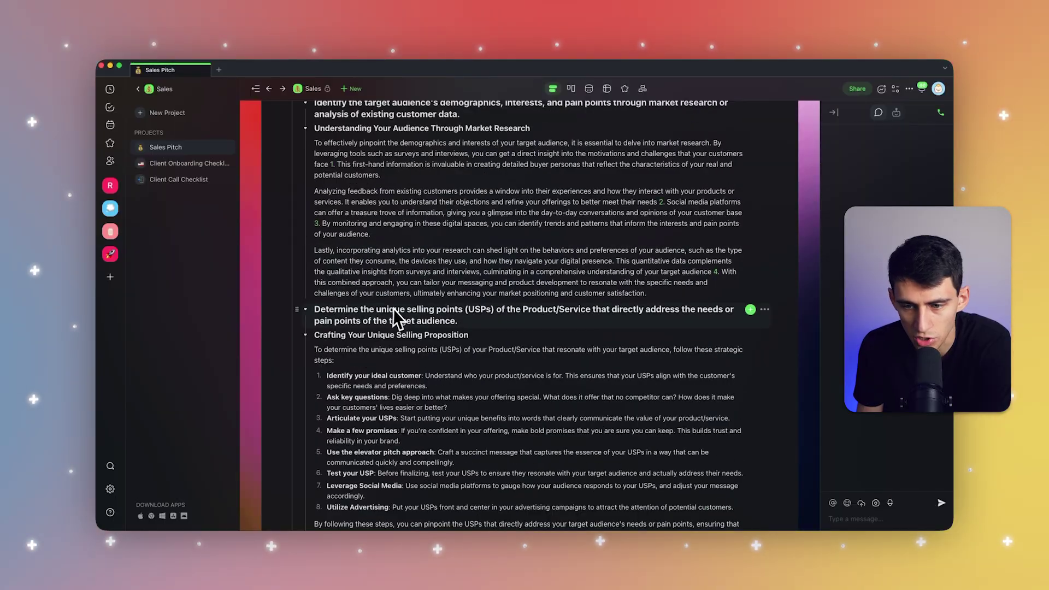
pyautogui.scroll(-15, 402, 312)
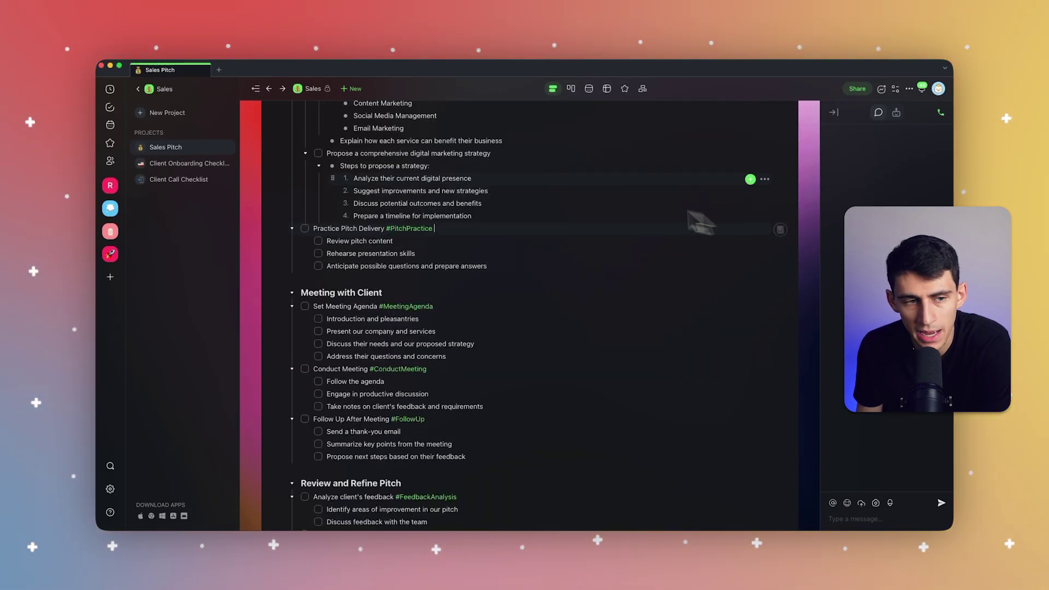
# - Check Client Onboarding Checklist, return to Sales Pitch, then browse the Marketing folder's agents
pyautogui.click(180, 163)
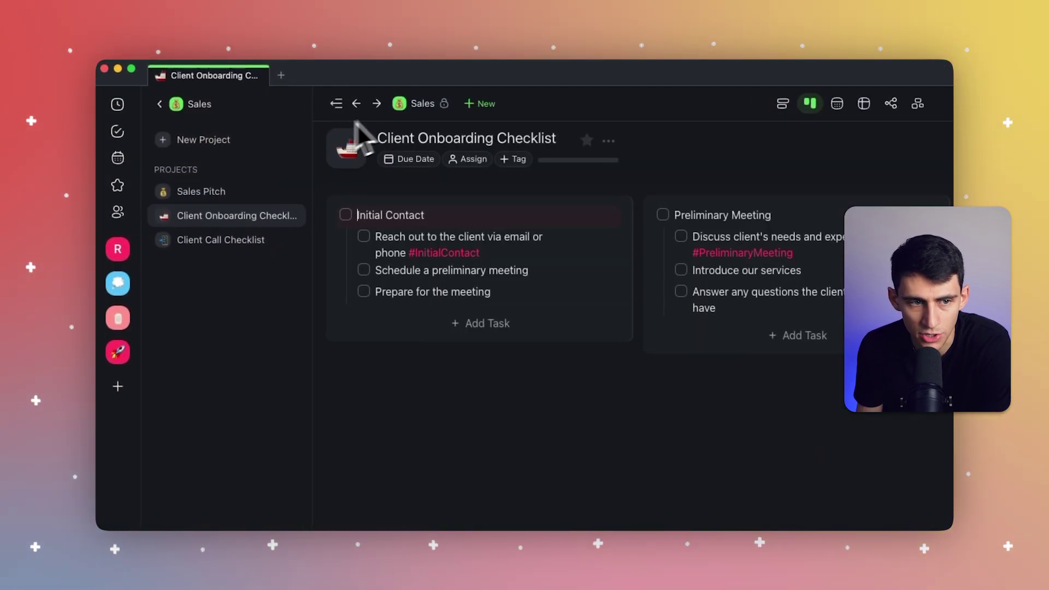
pyautogui.click(221, 190)
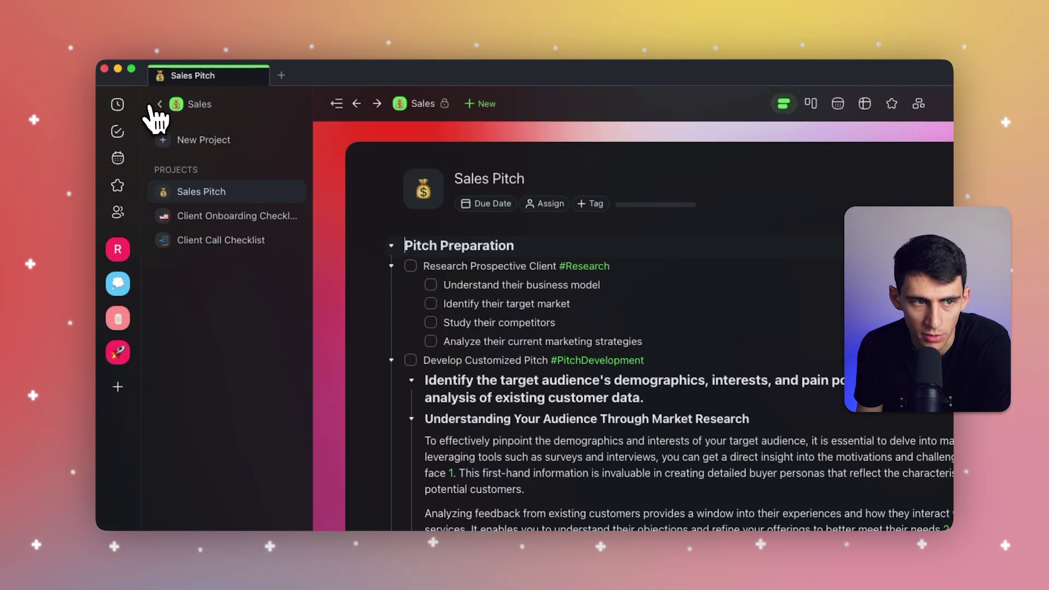
pyautogui.click(160, 104)
pyautogui.click(240, 175)
pyautogui.click(508, 136)
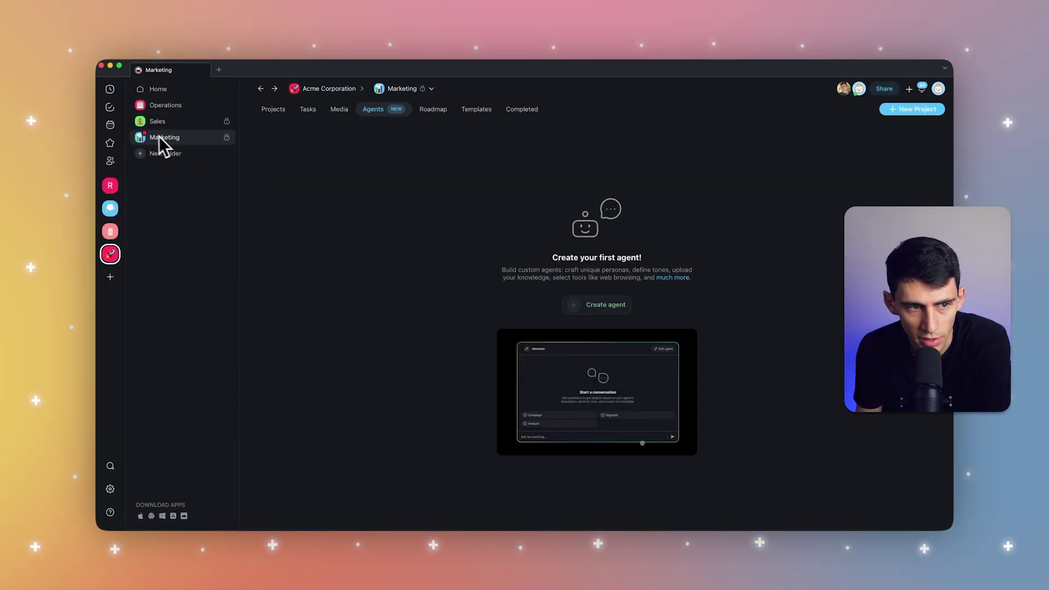
pyautogui.click(325, 89)
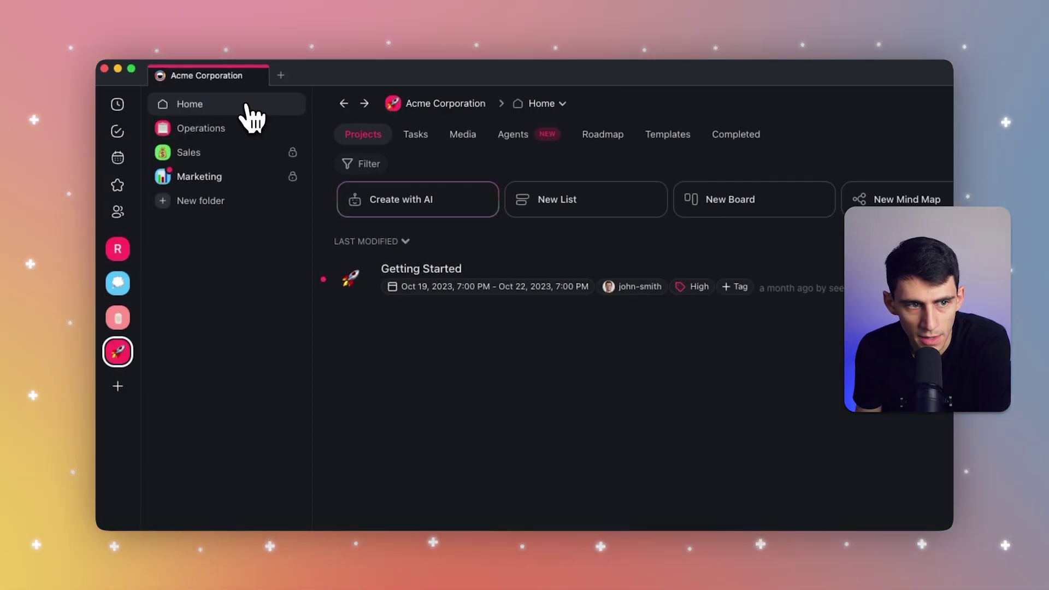
# - Browse the workspace agents and Operations folder, then reopen Sales Pitch from the Sales folder
pyautogui.click(511, 136)
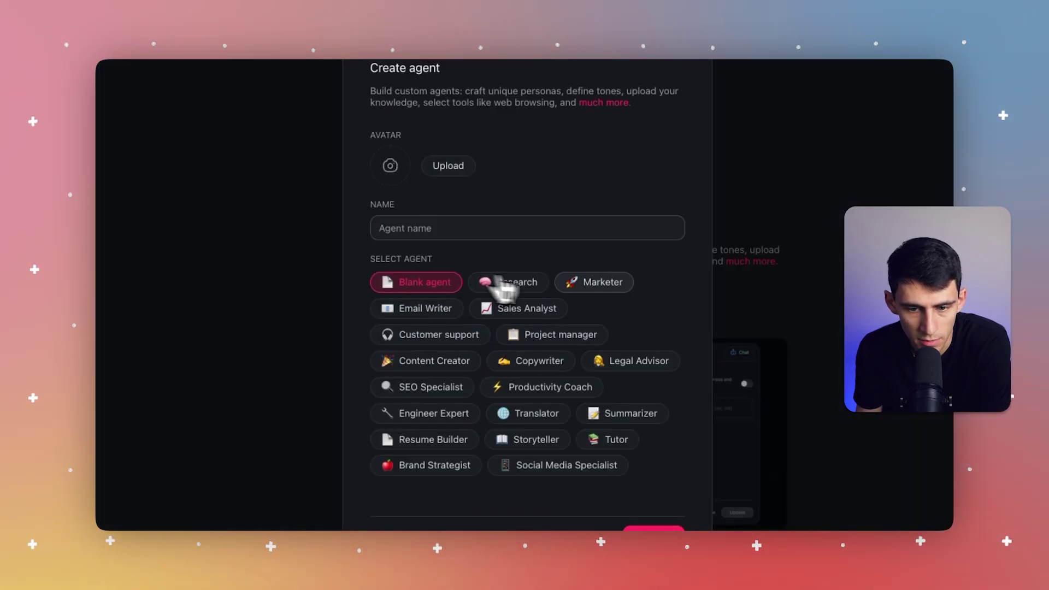
pyautogui.click(598, 283)
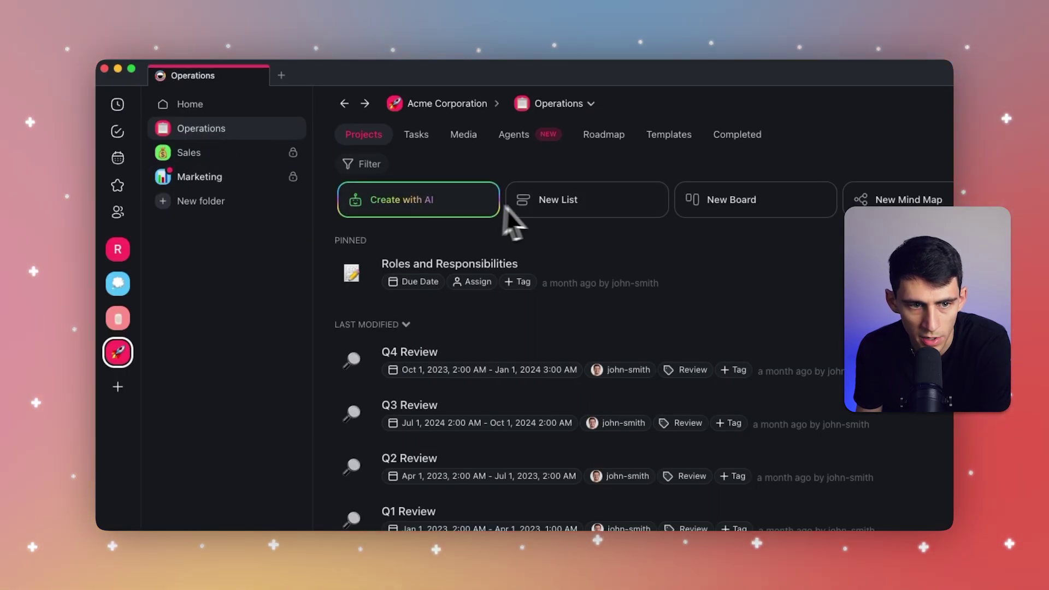
pyautogui.click(226, 177)
pyautogui.click(212, 105)
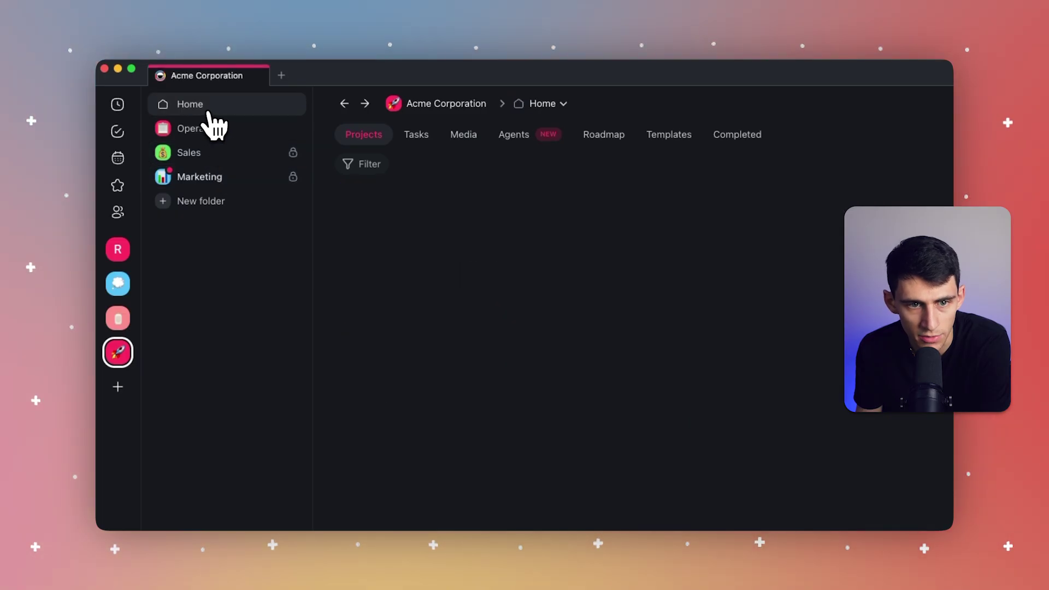
pyautogui.click(528, 137)
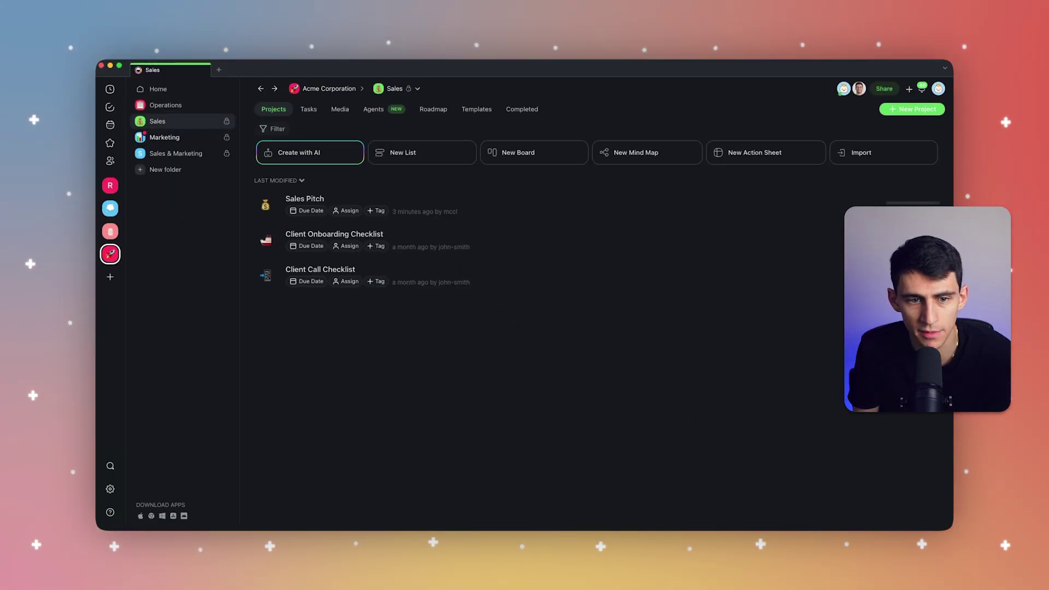
pyautogui.click(313, 192)
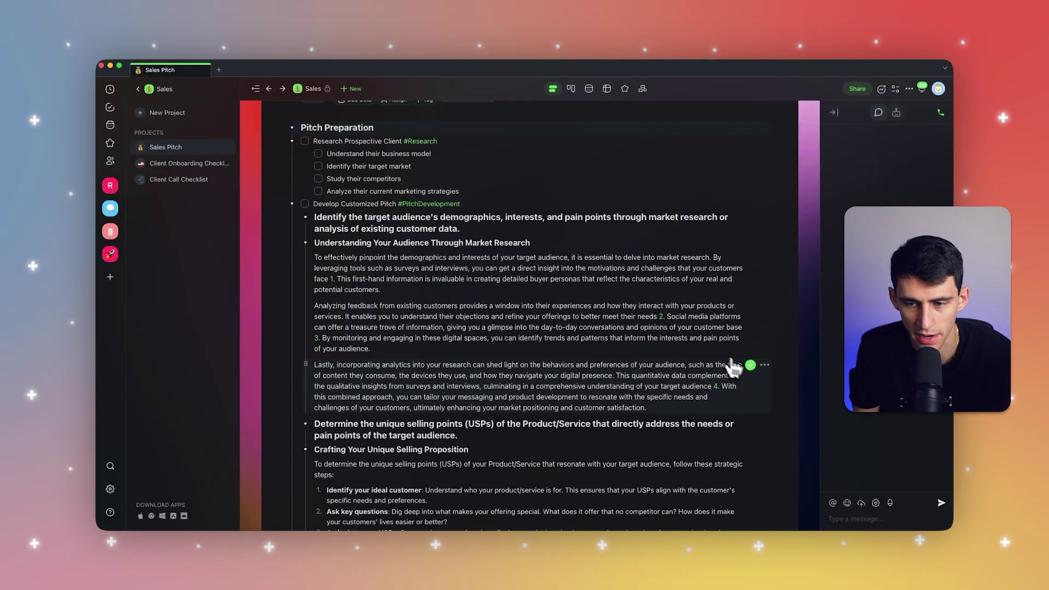
pyautogui.scroll(-15, 546, 328)
pyautogui.click(780, 356)
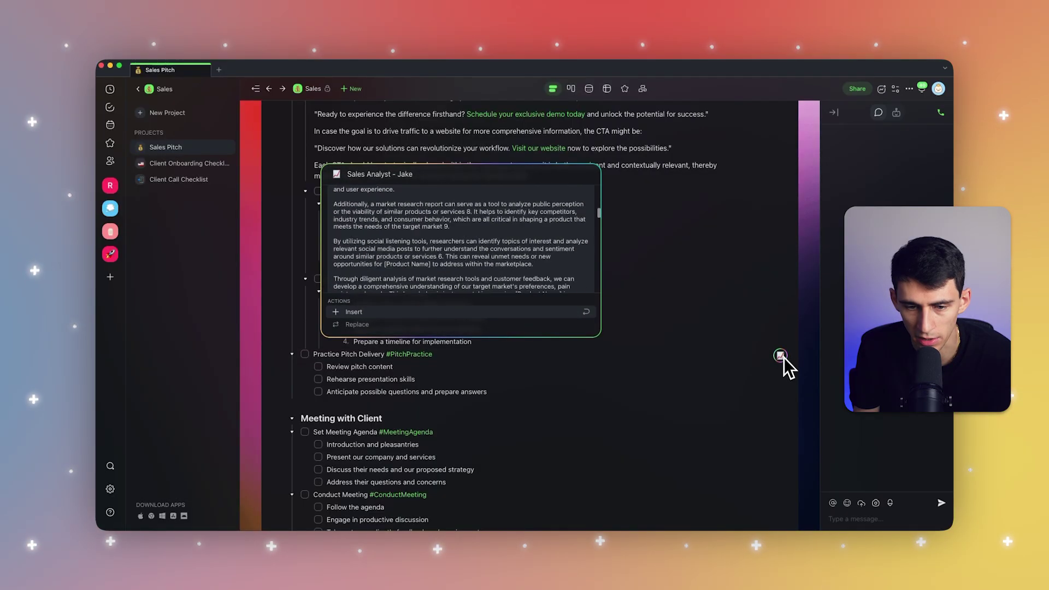
pyautogui.press('Escape')
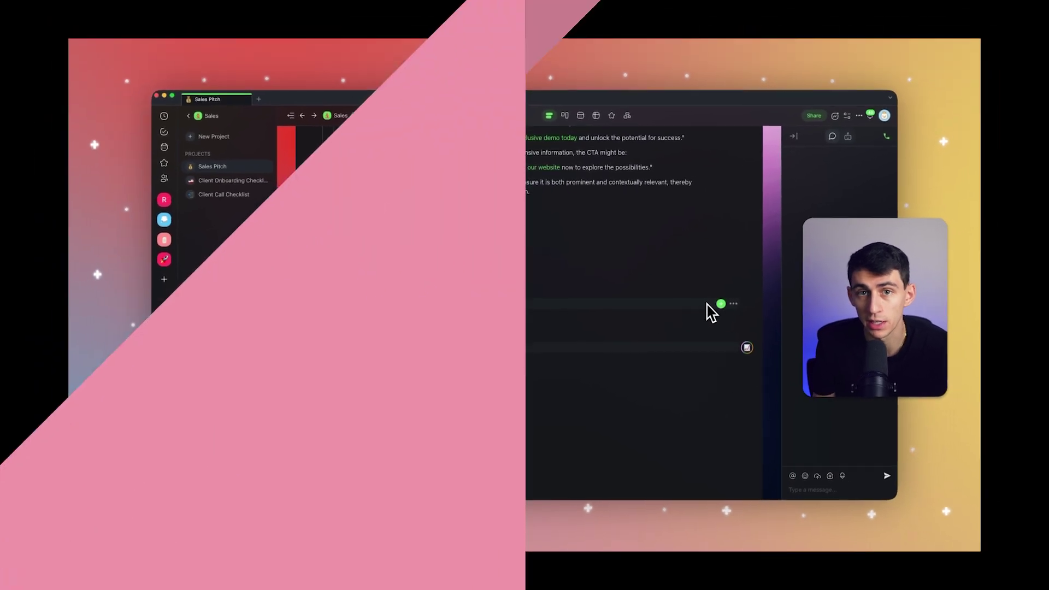